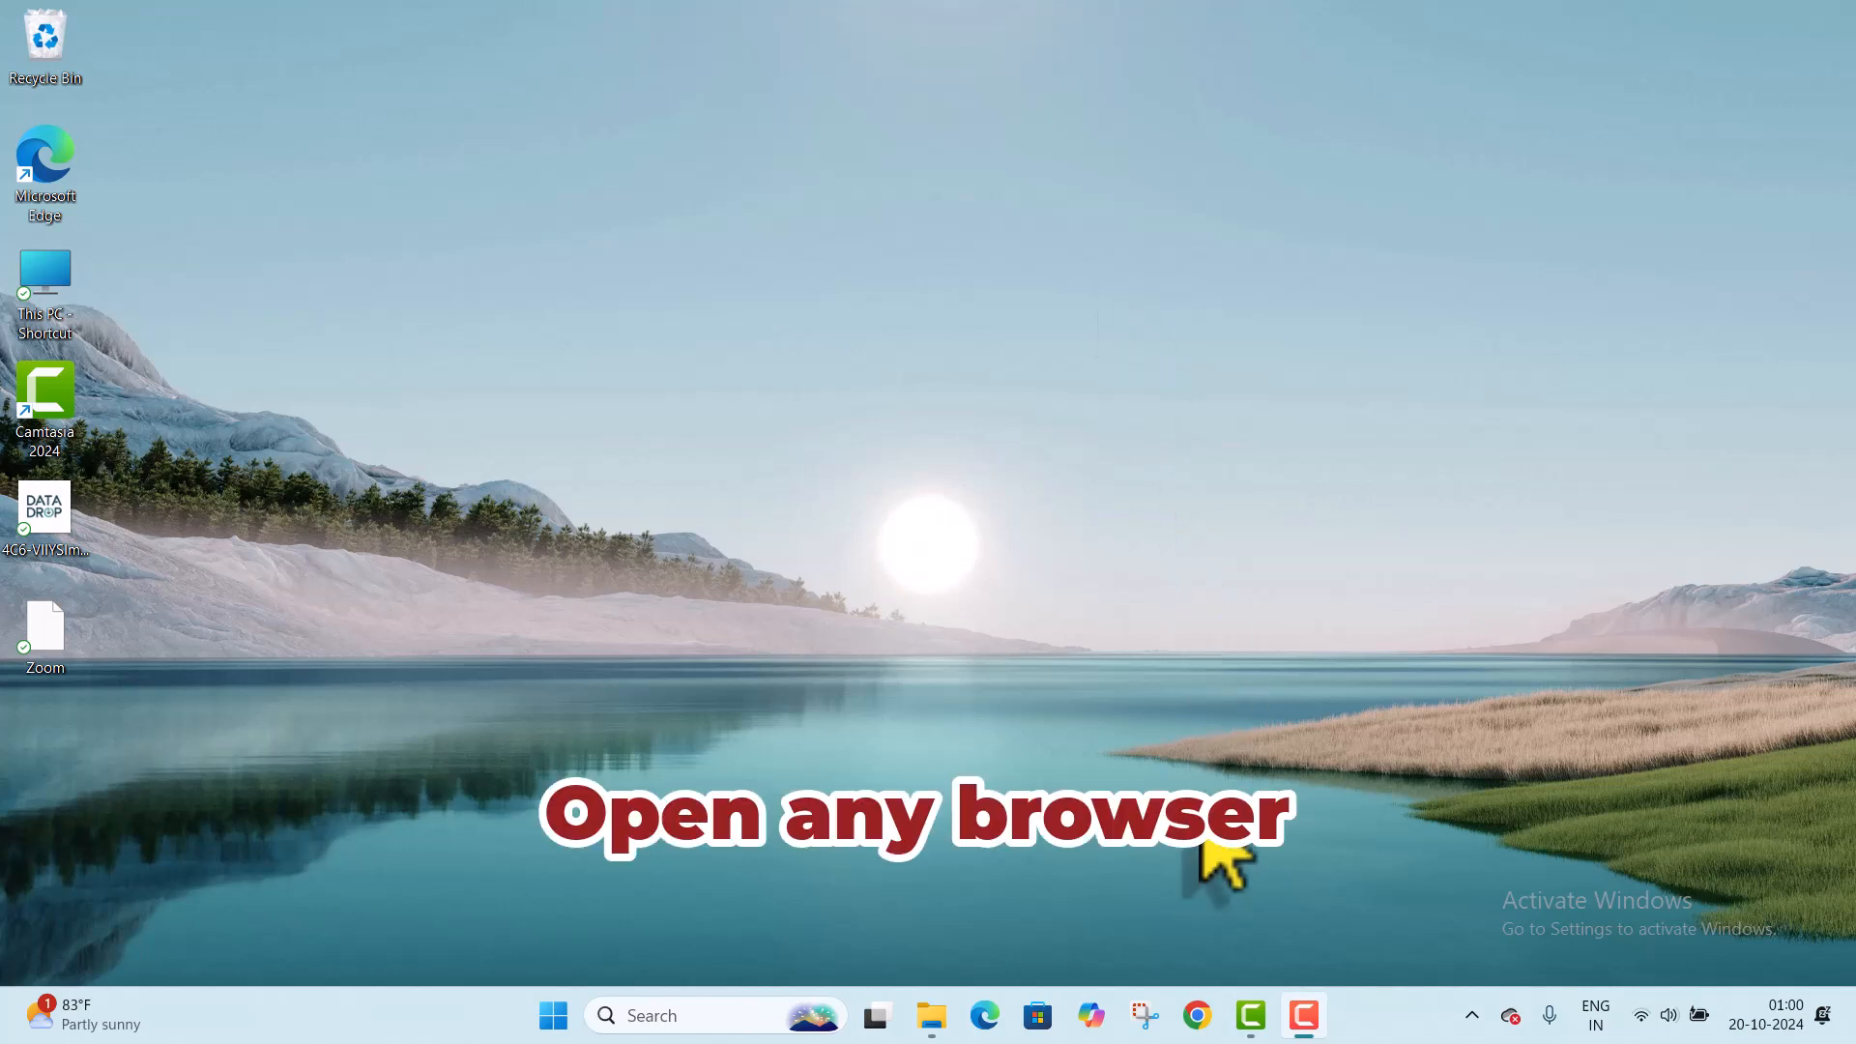
Open the bookmarked Gmail inbox in Chrome and enter "unsubscribe" as the mail search term.
click(1196, 1015)
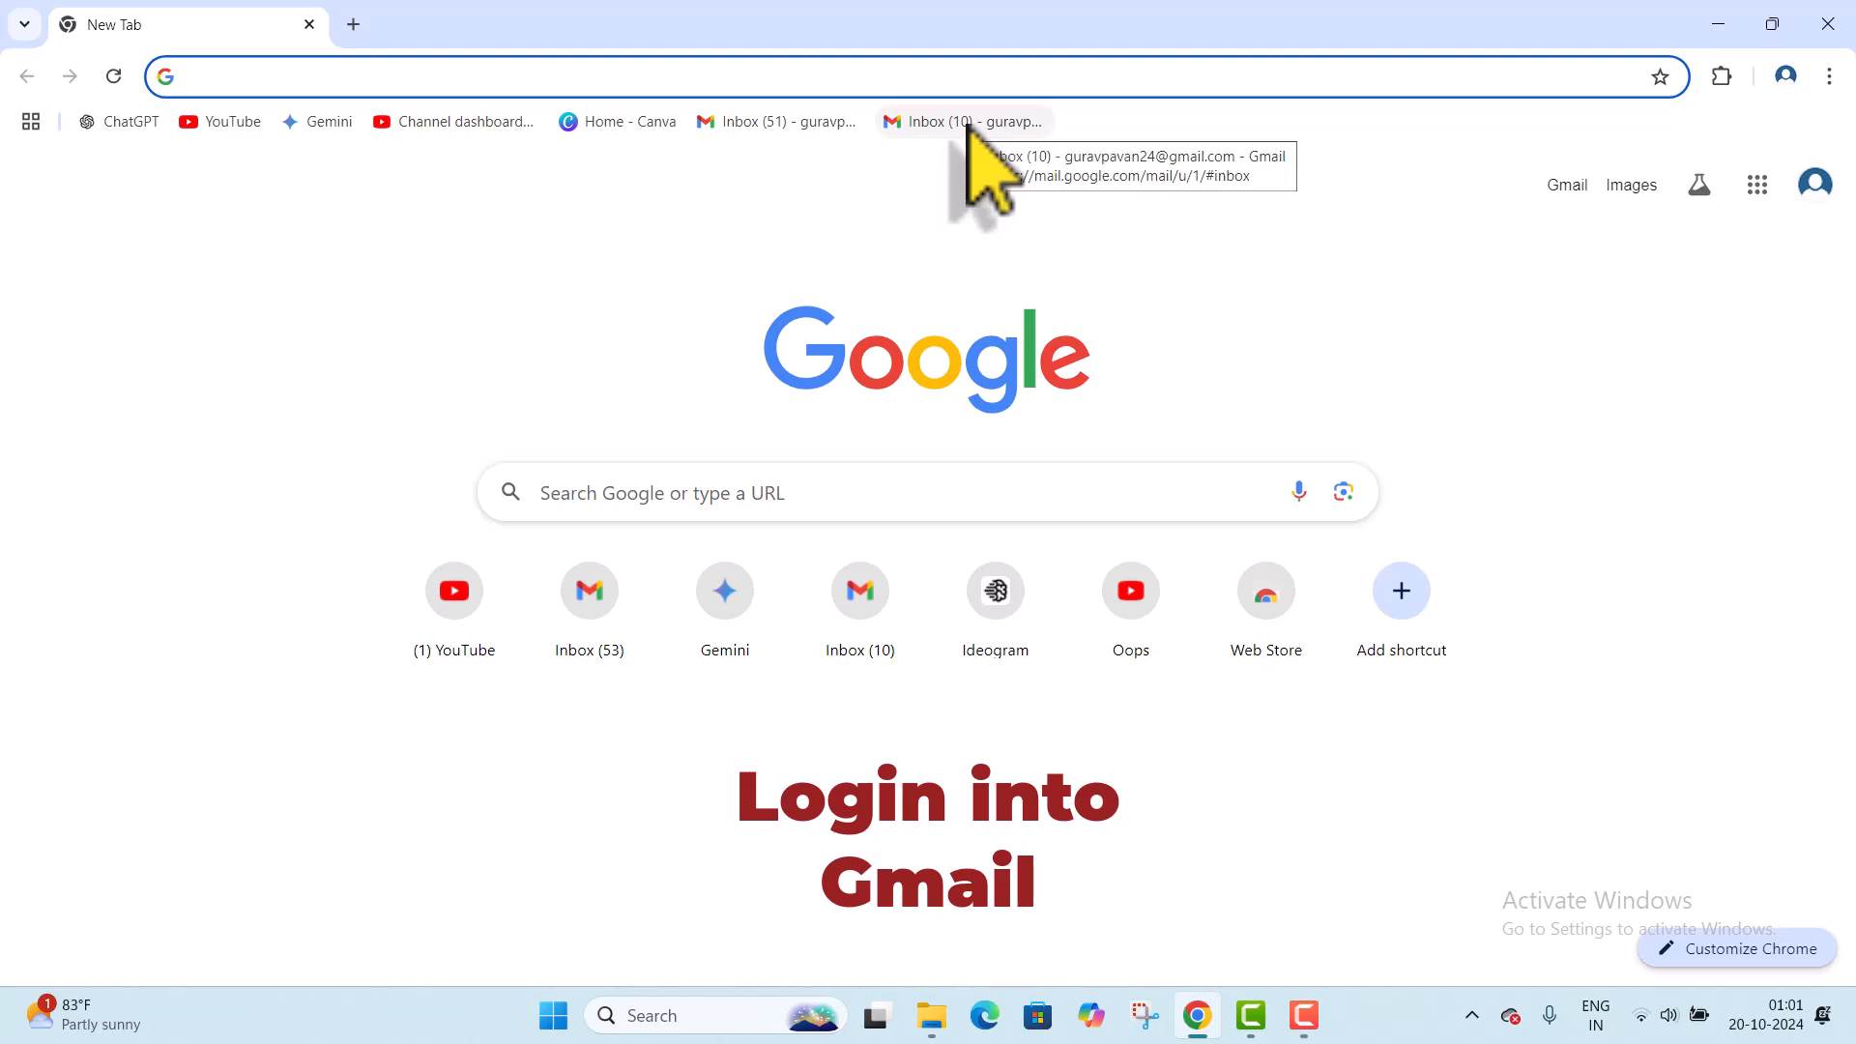
click(970, 125)
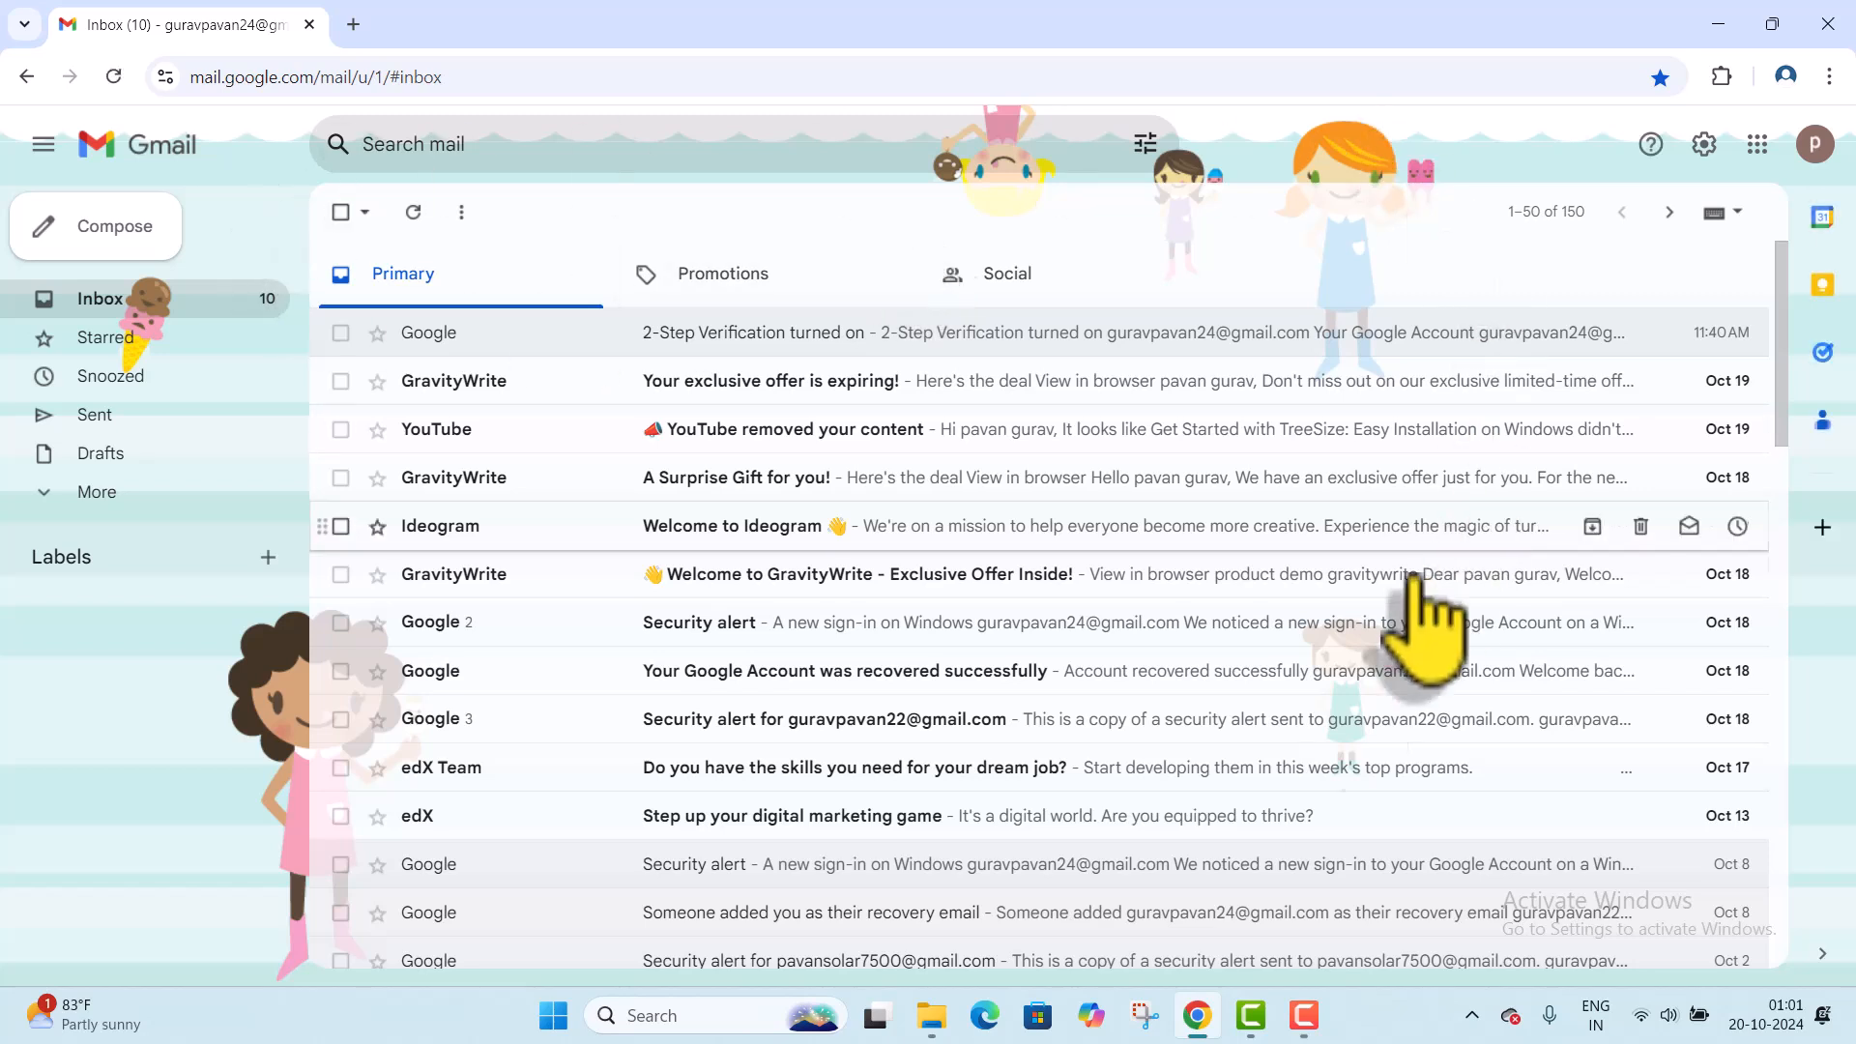
click(606, 154)
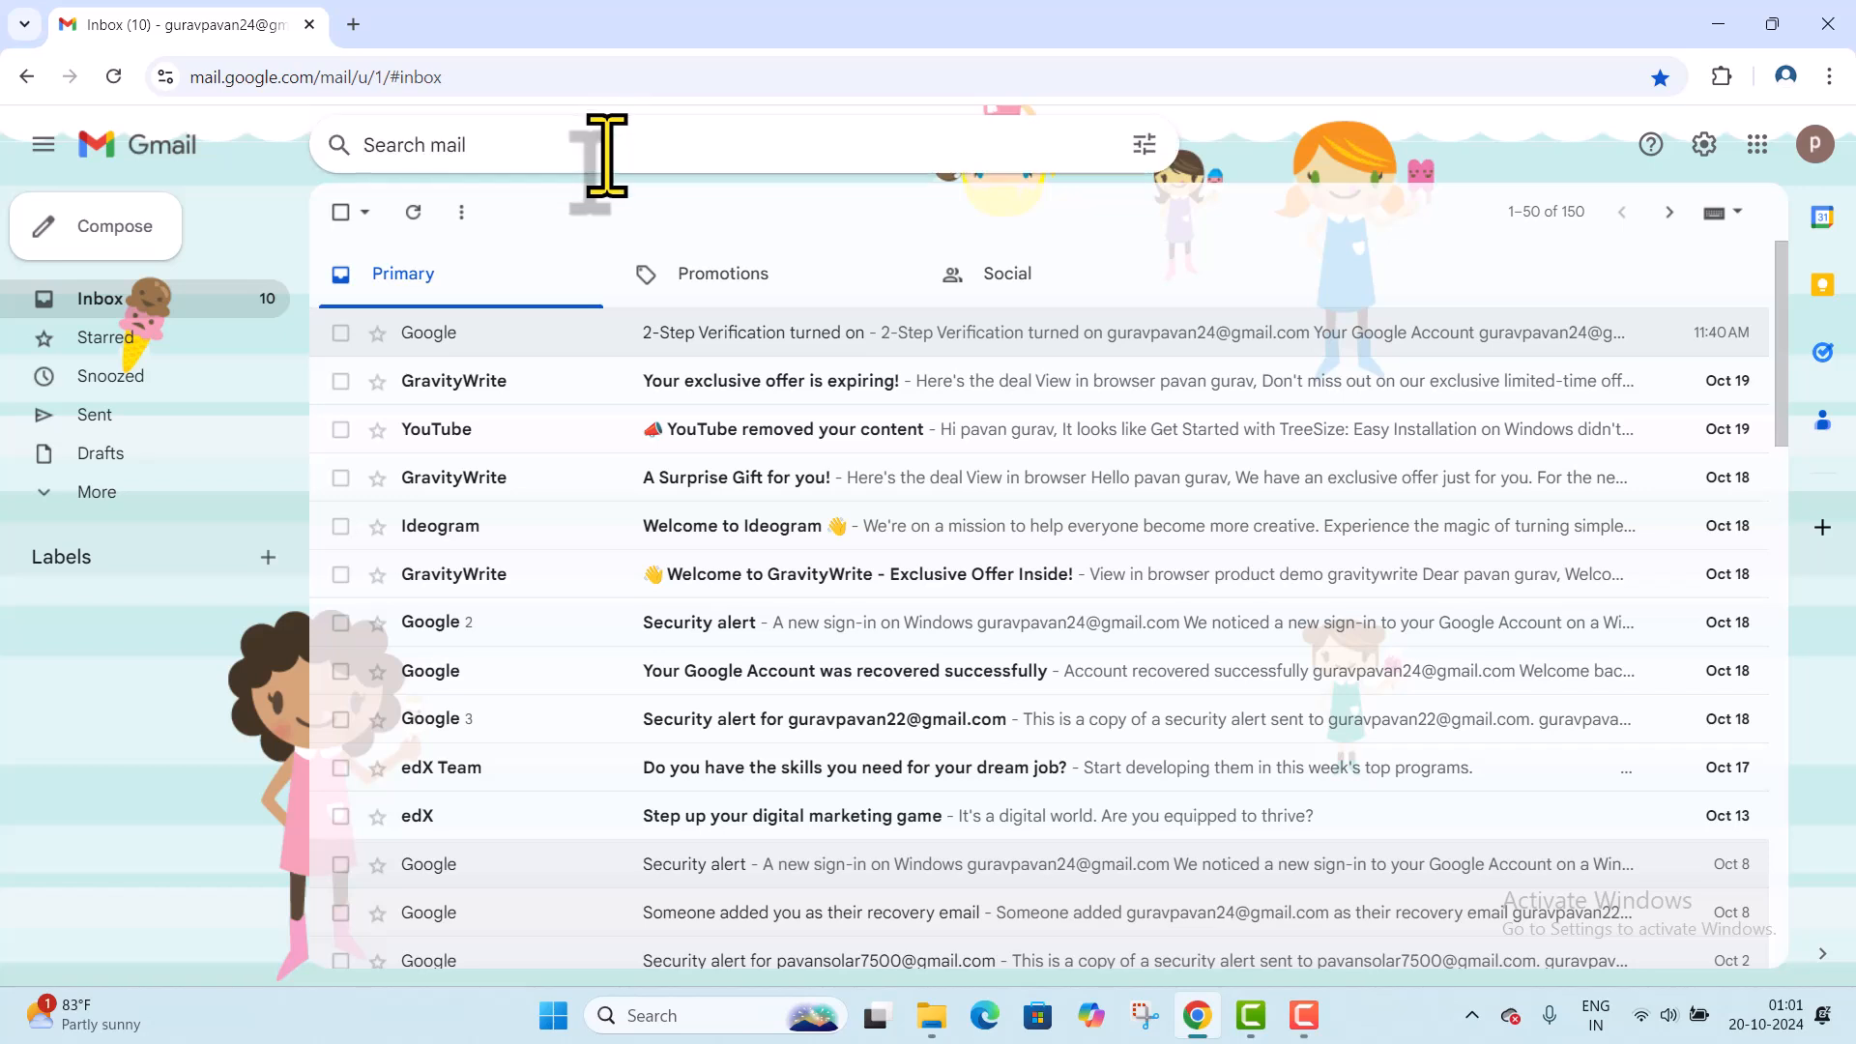
text(un)
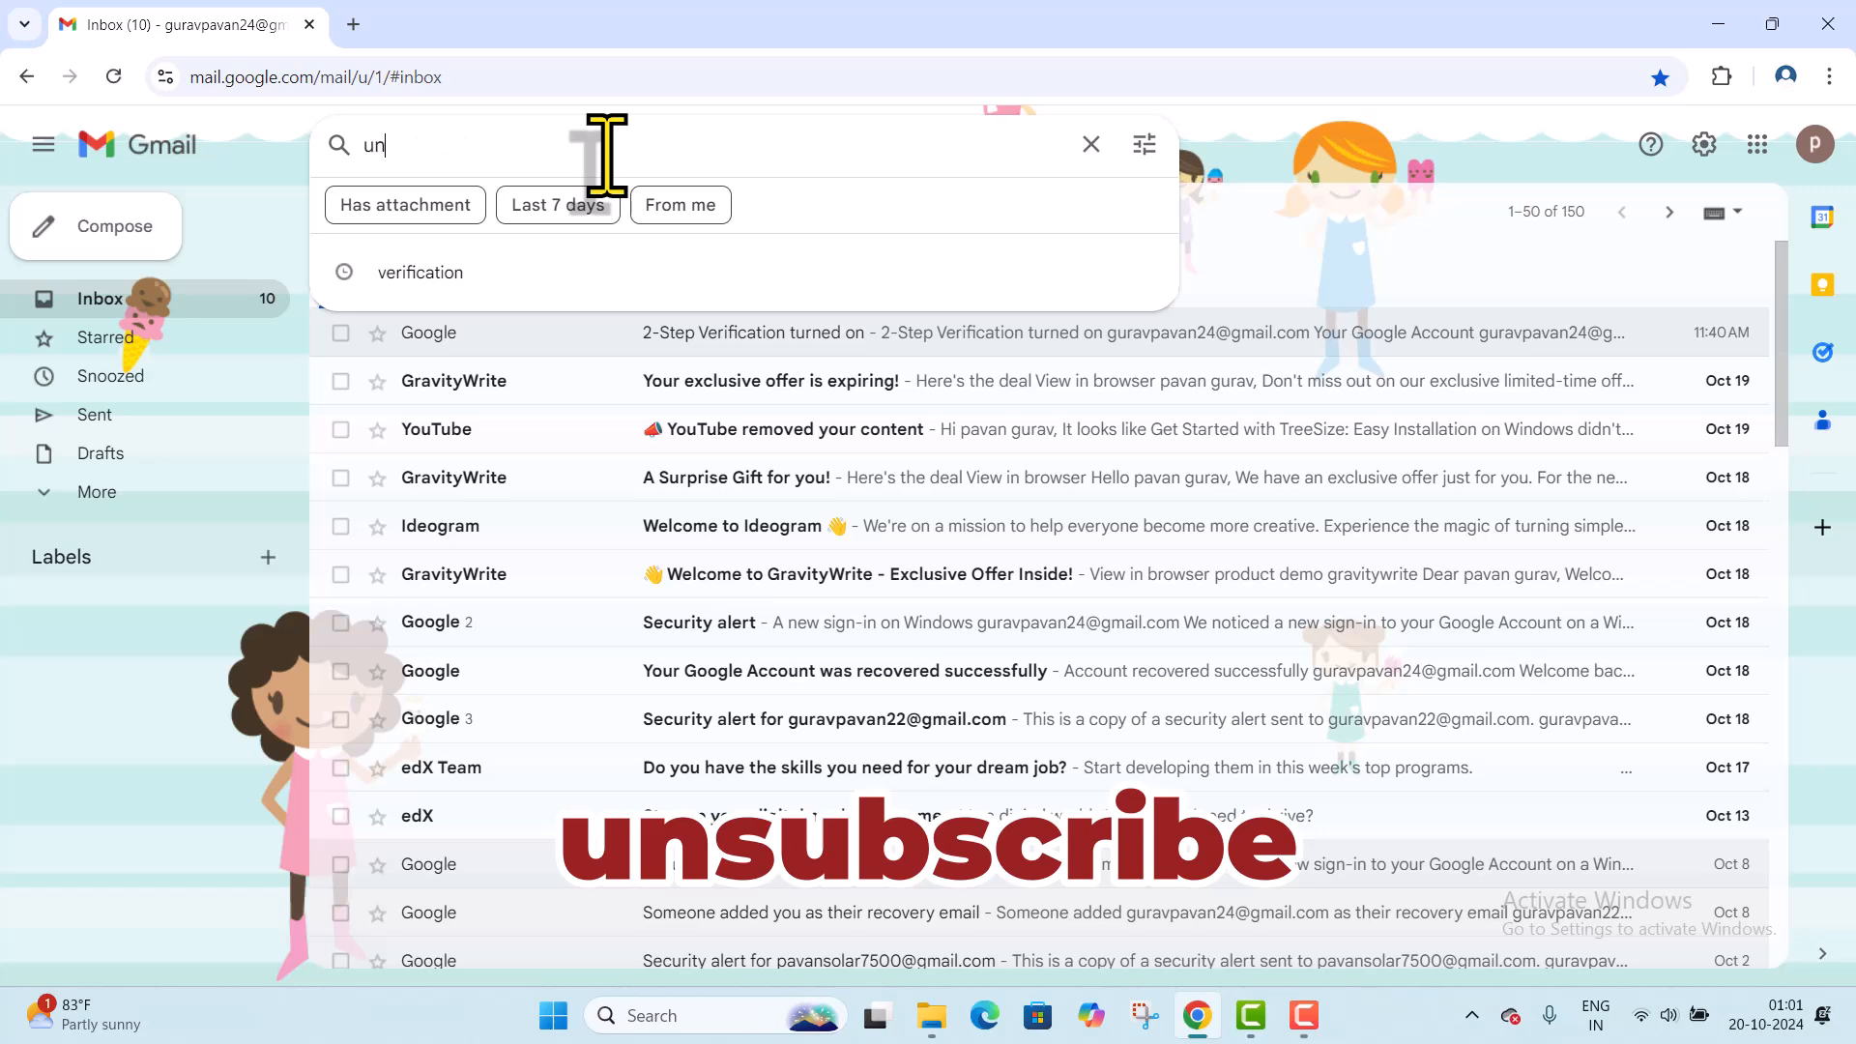
text(subscribe)
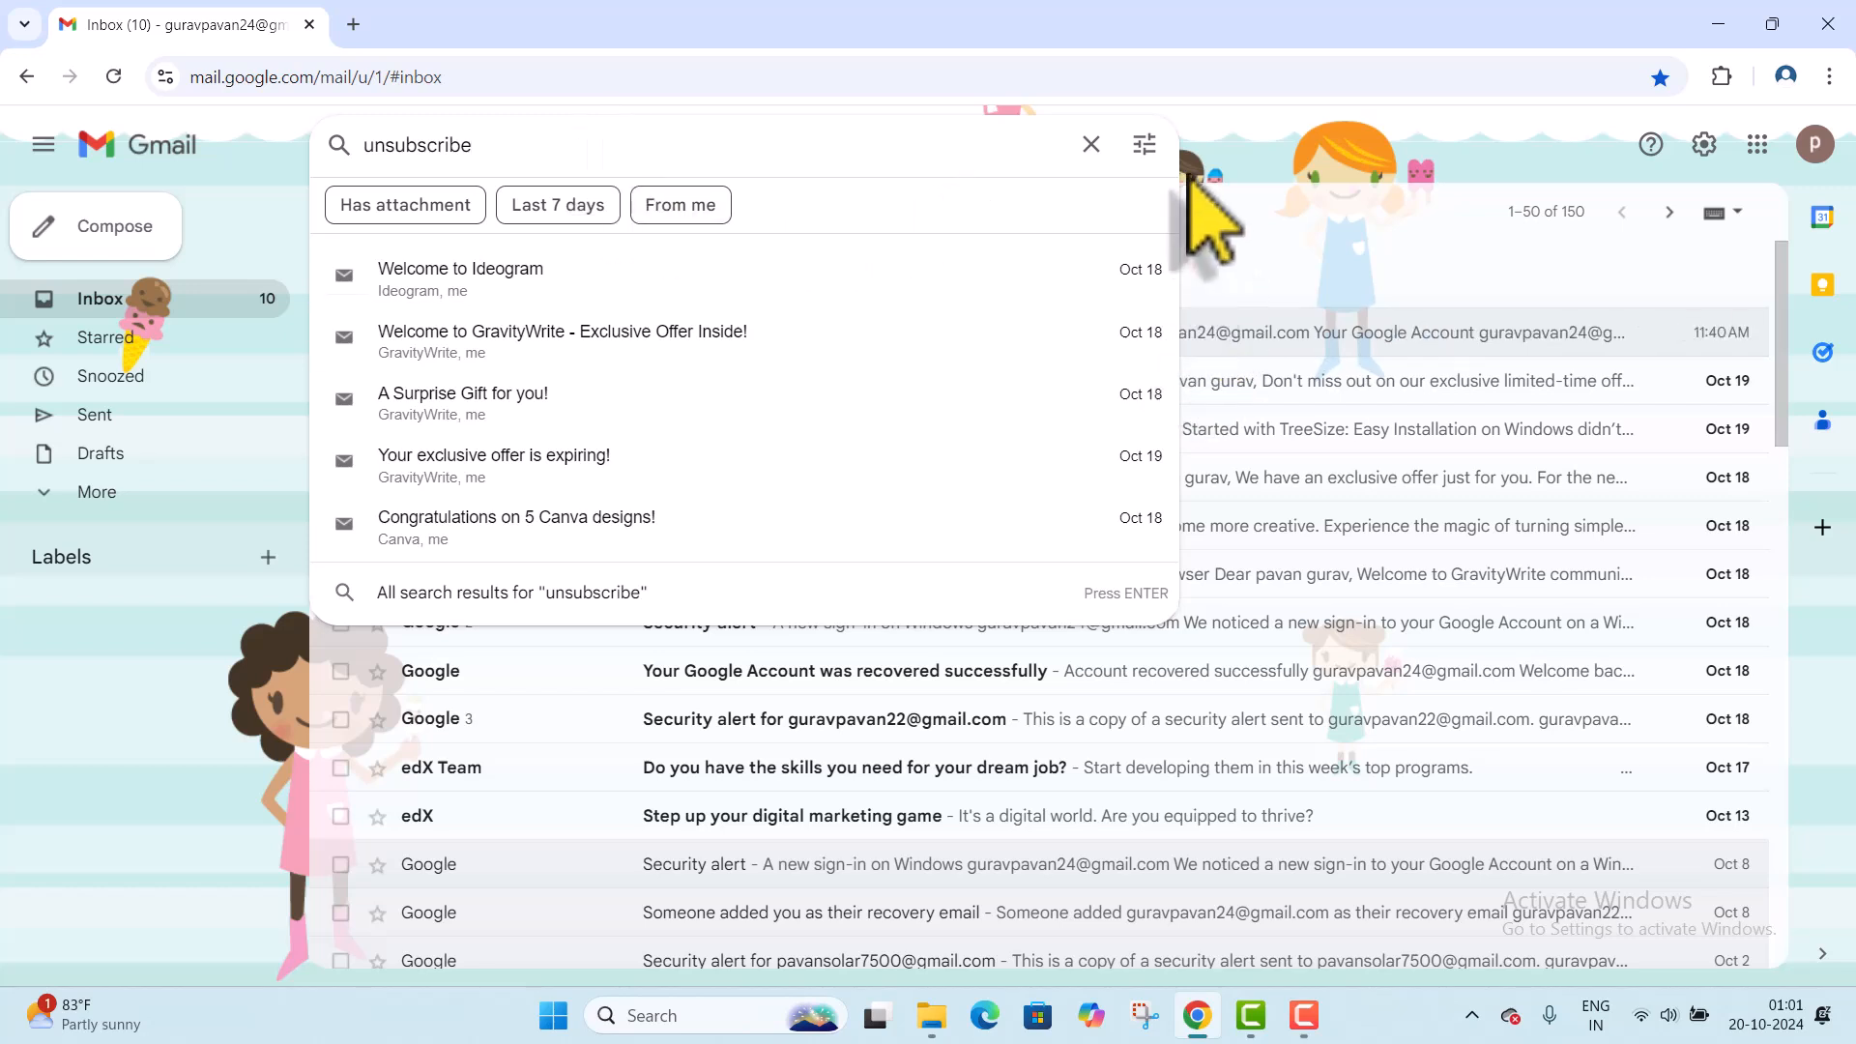
Set the advanced search to All Mail within 1 year of 2024/10/20 and start creating a filter from it.
click(1146, 147)
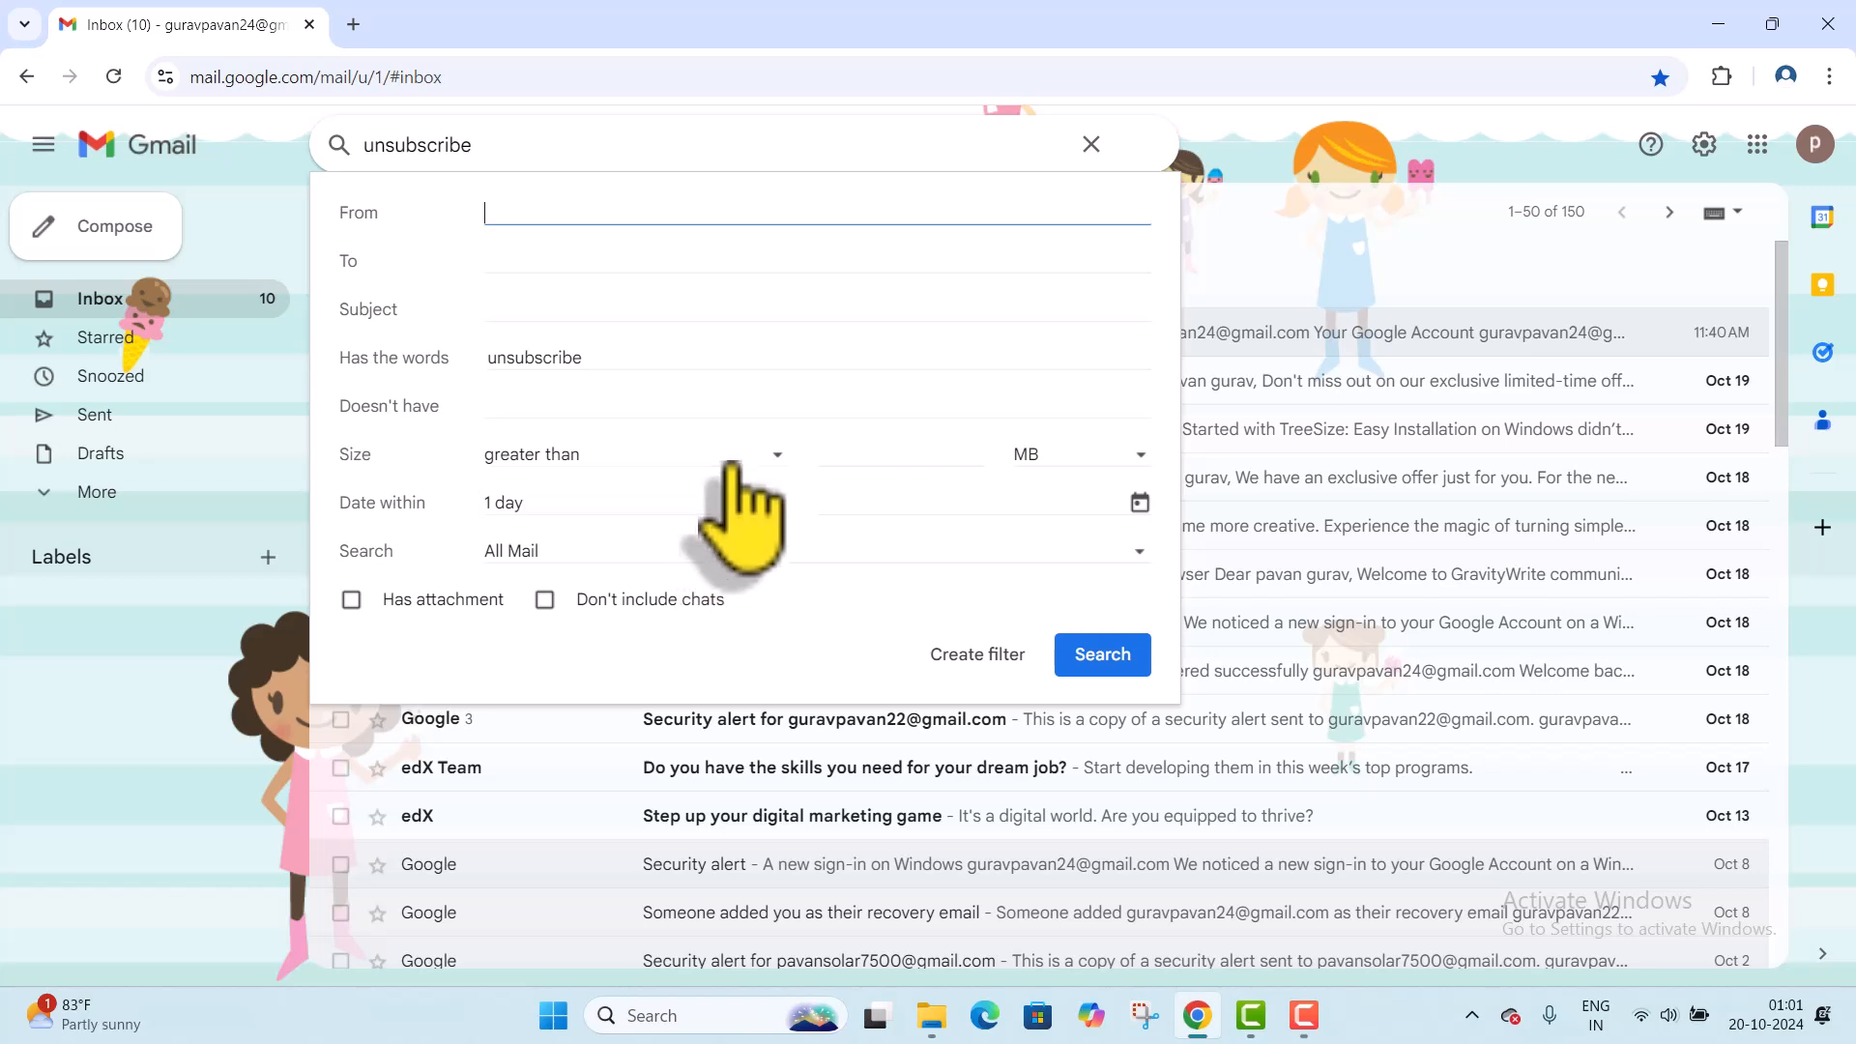
click(570, 559)
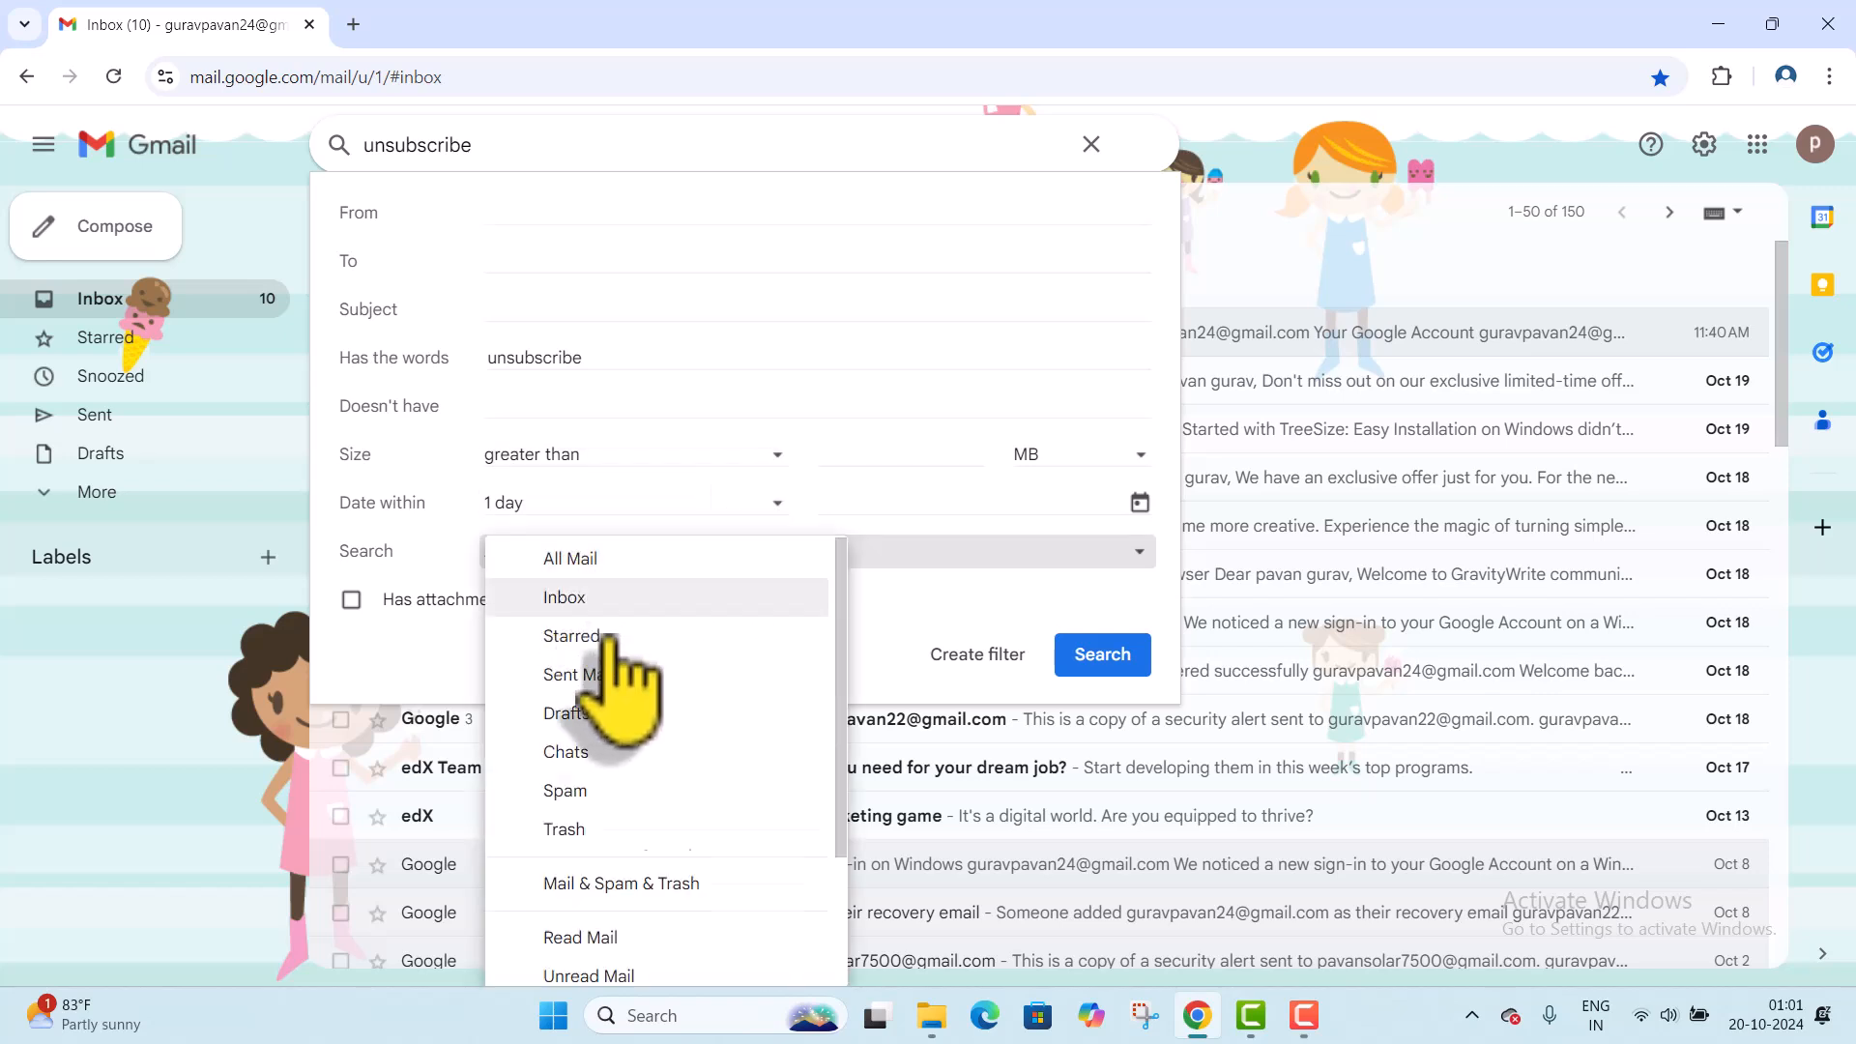
click(616, 560)
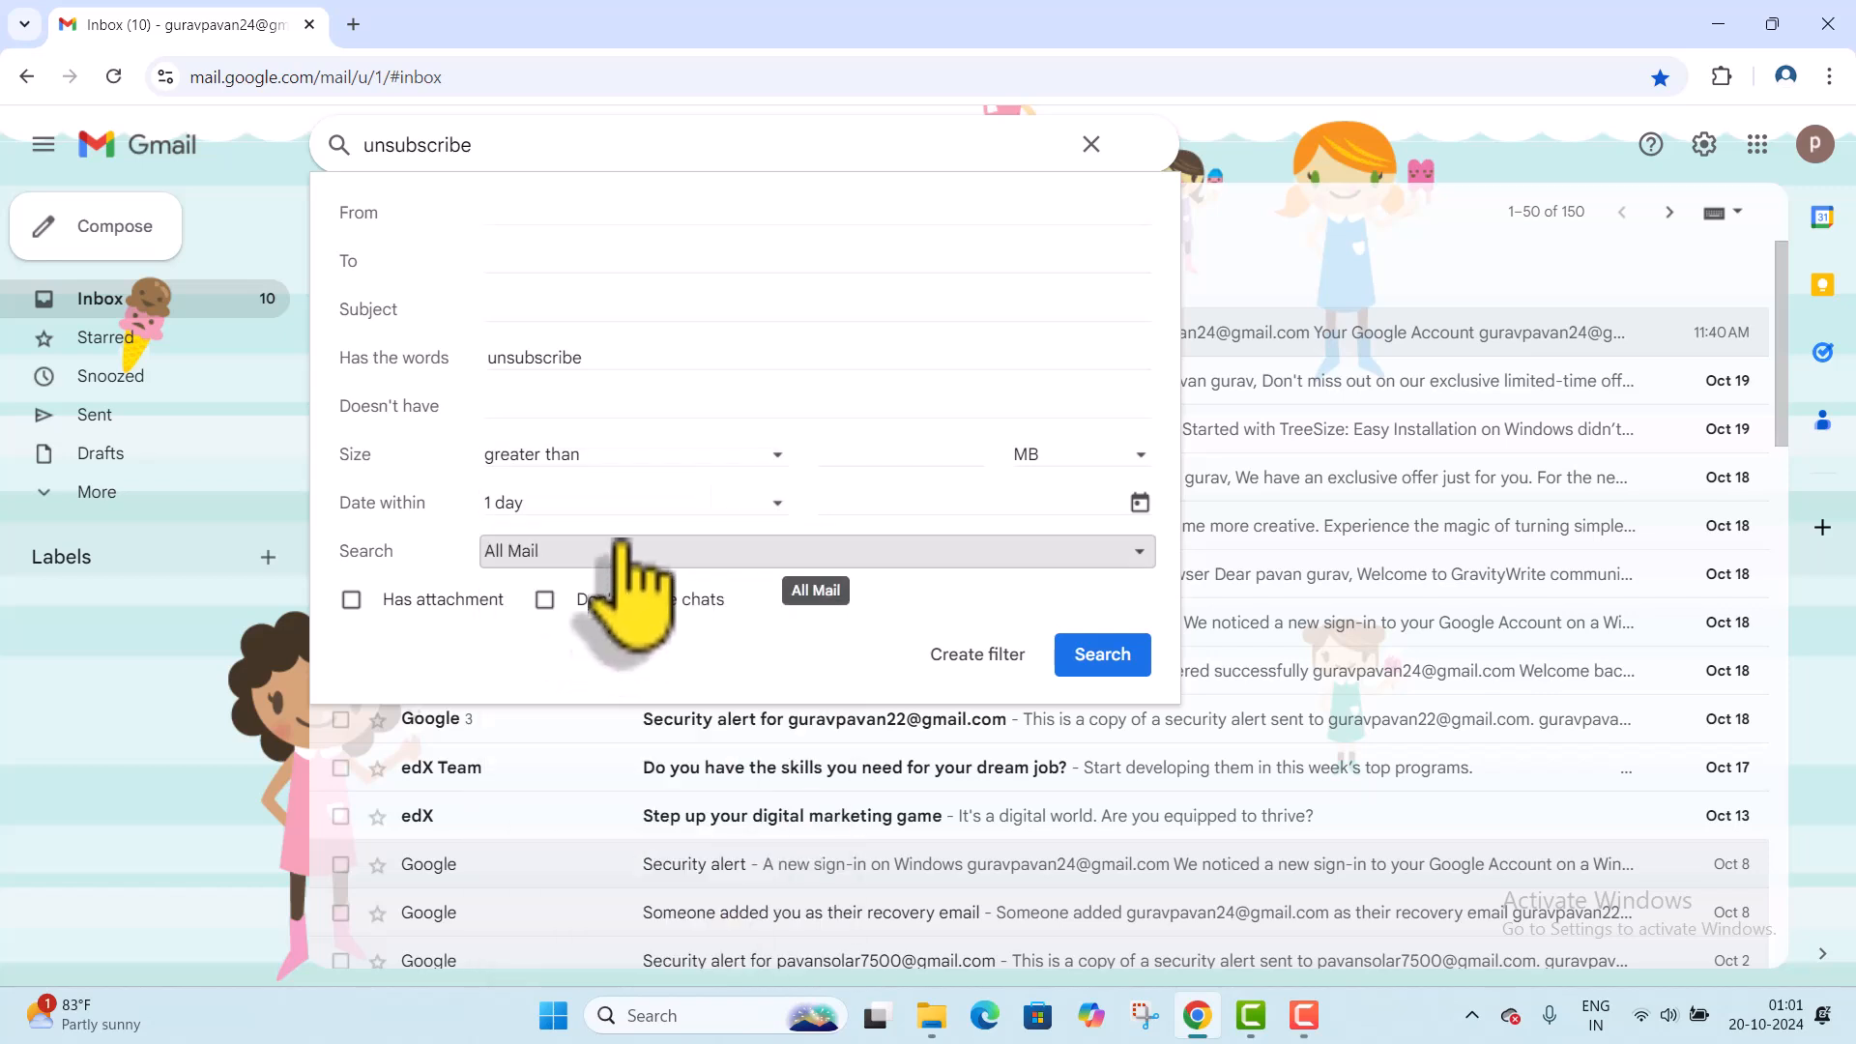
click(623, 504)
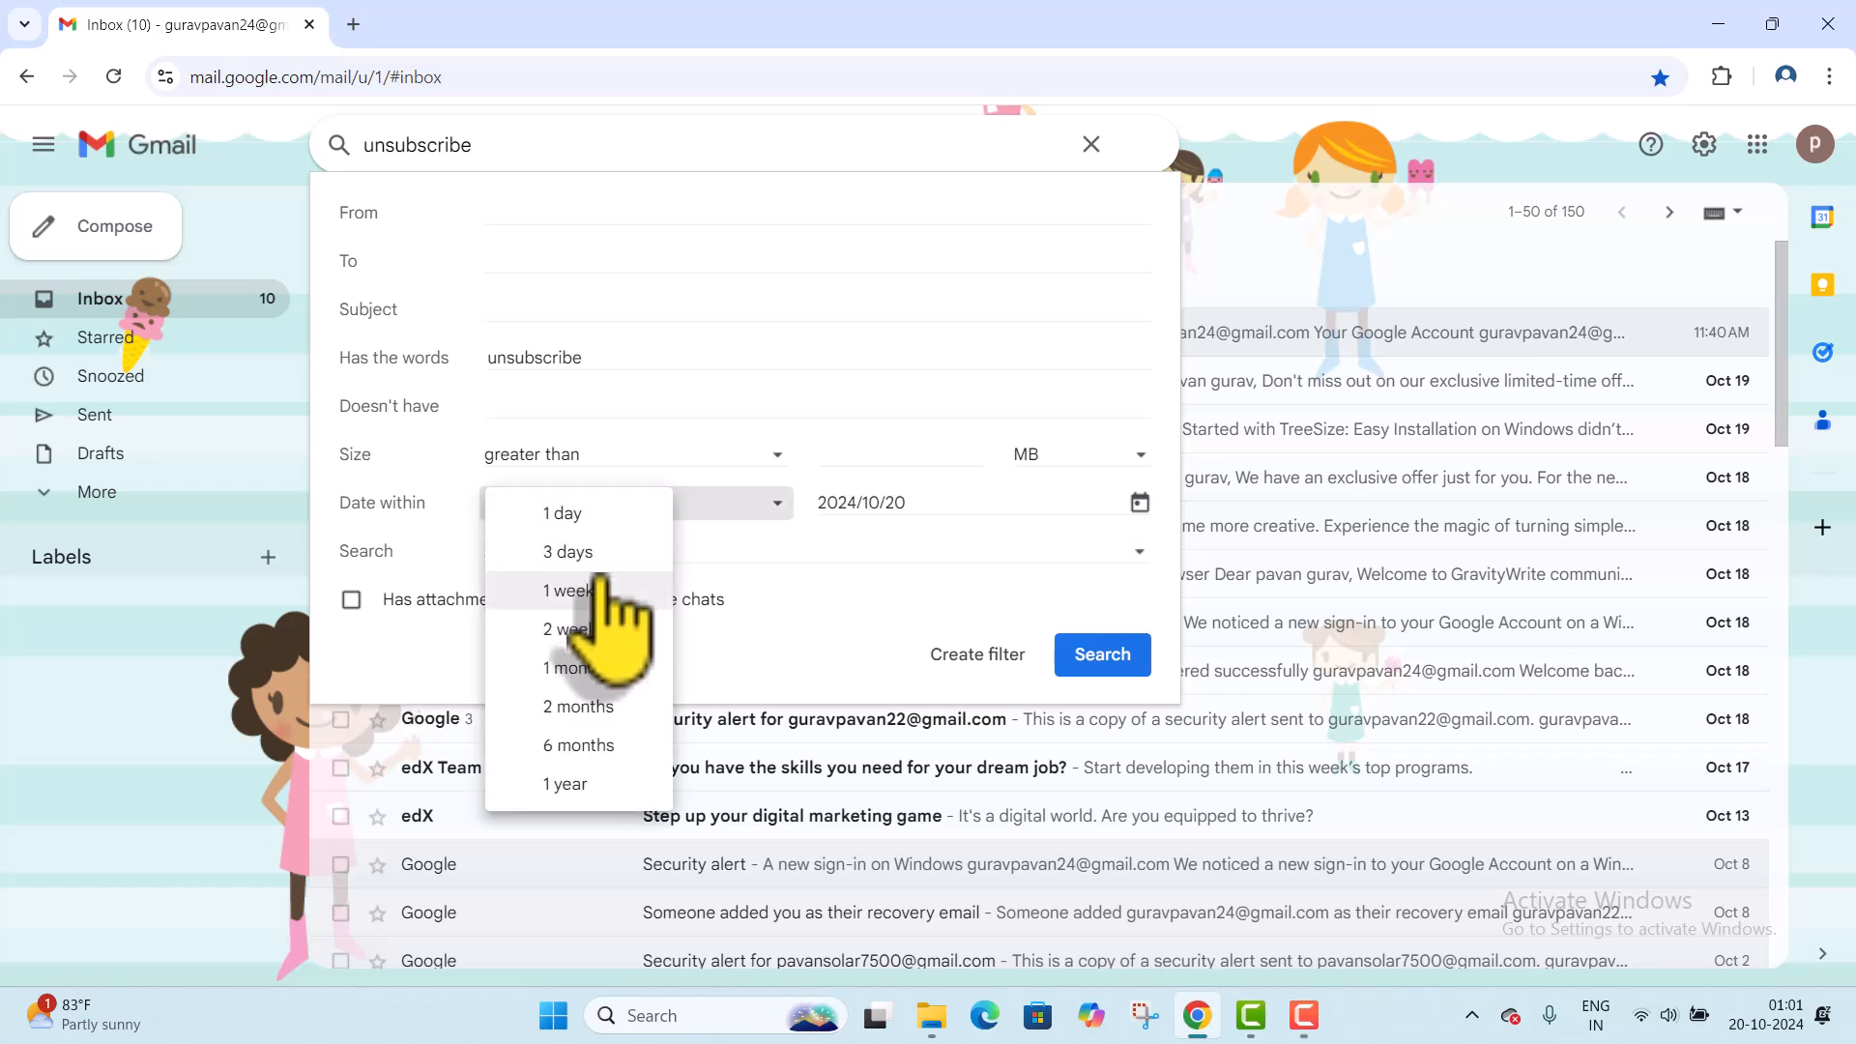
click(601, 783)
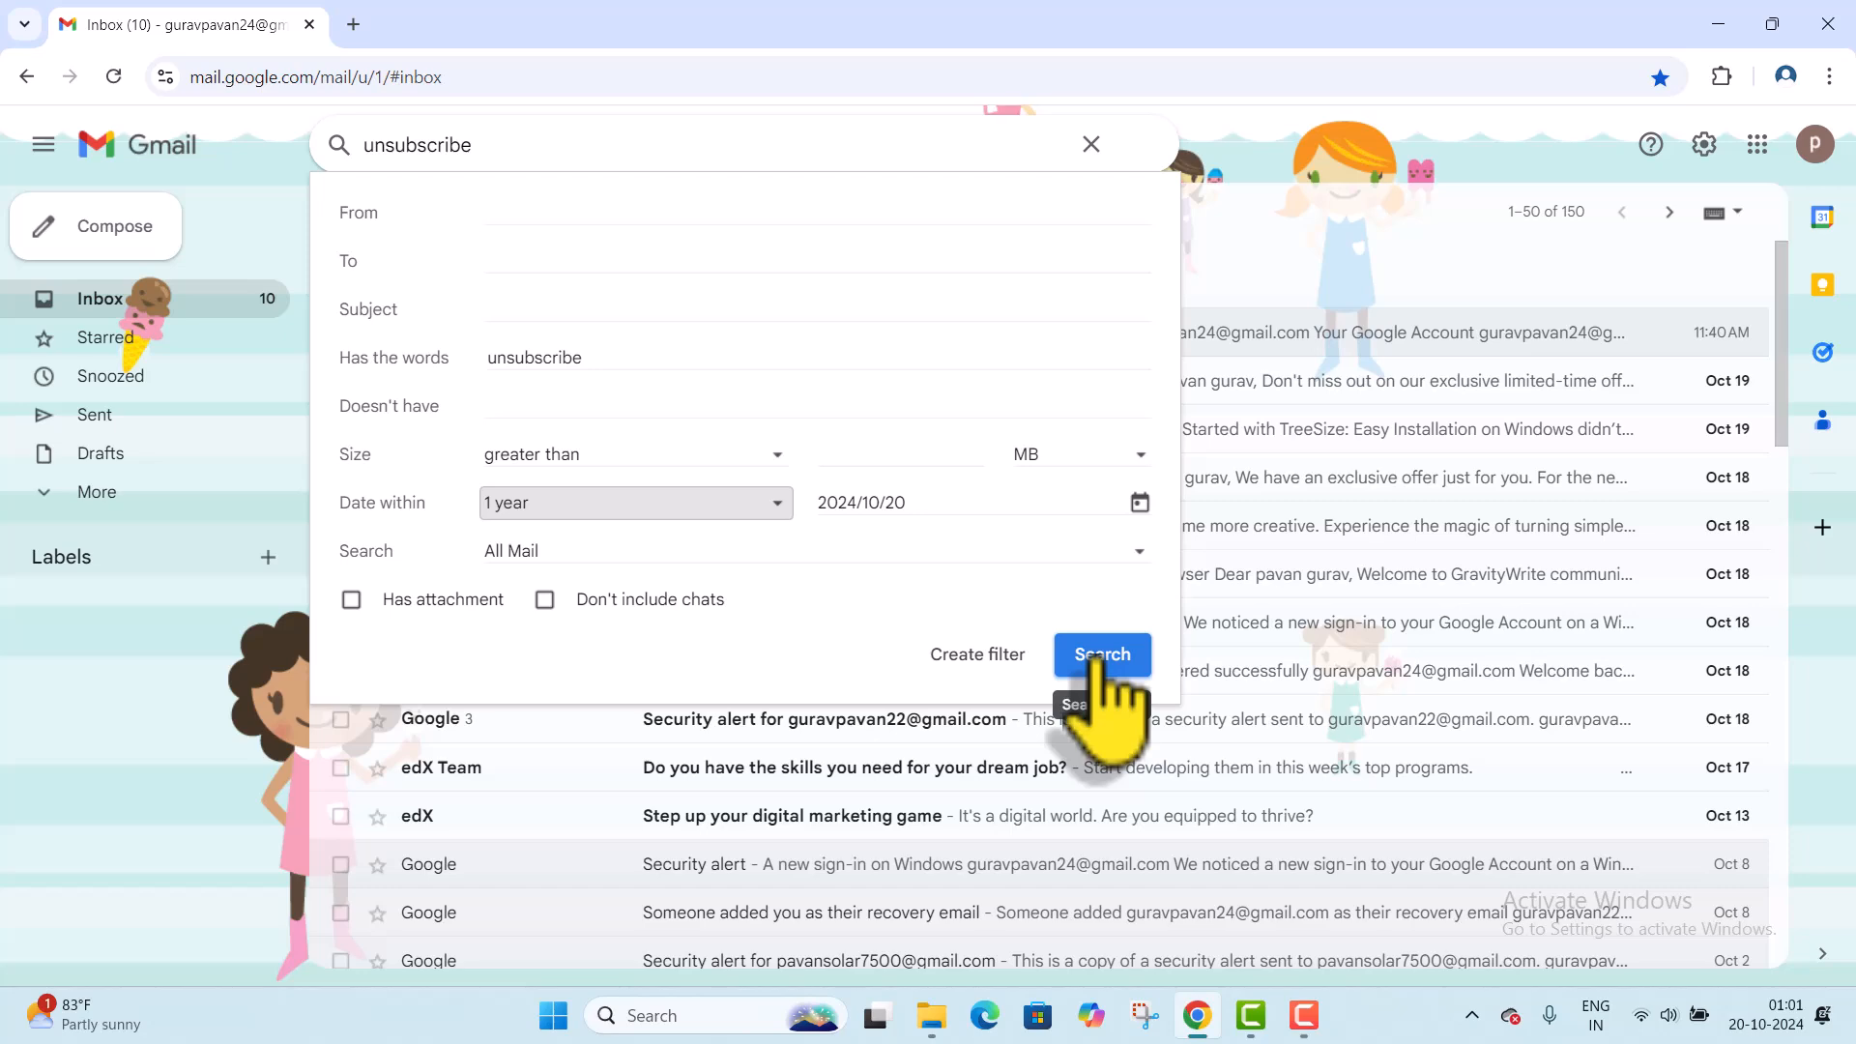
click(999, 654)
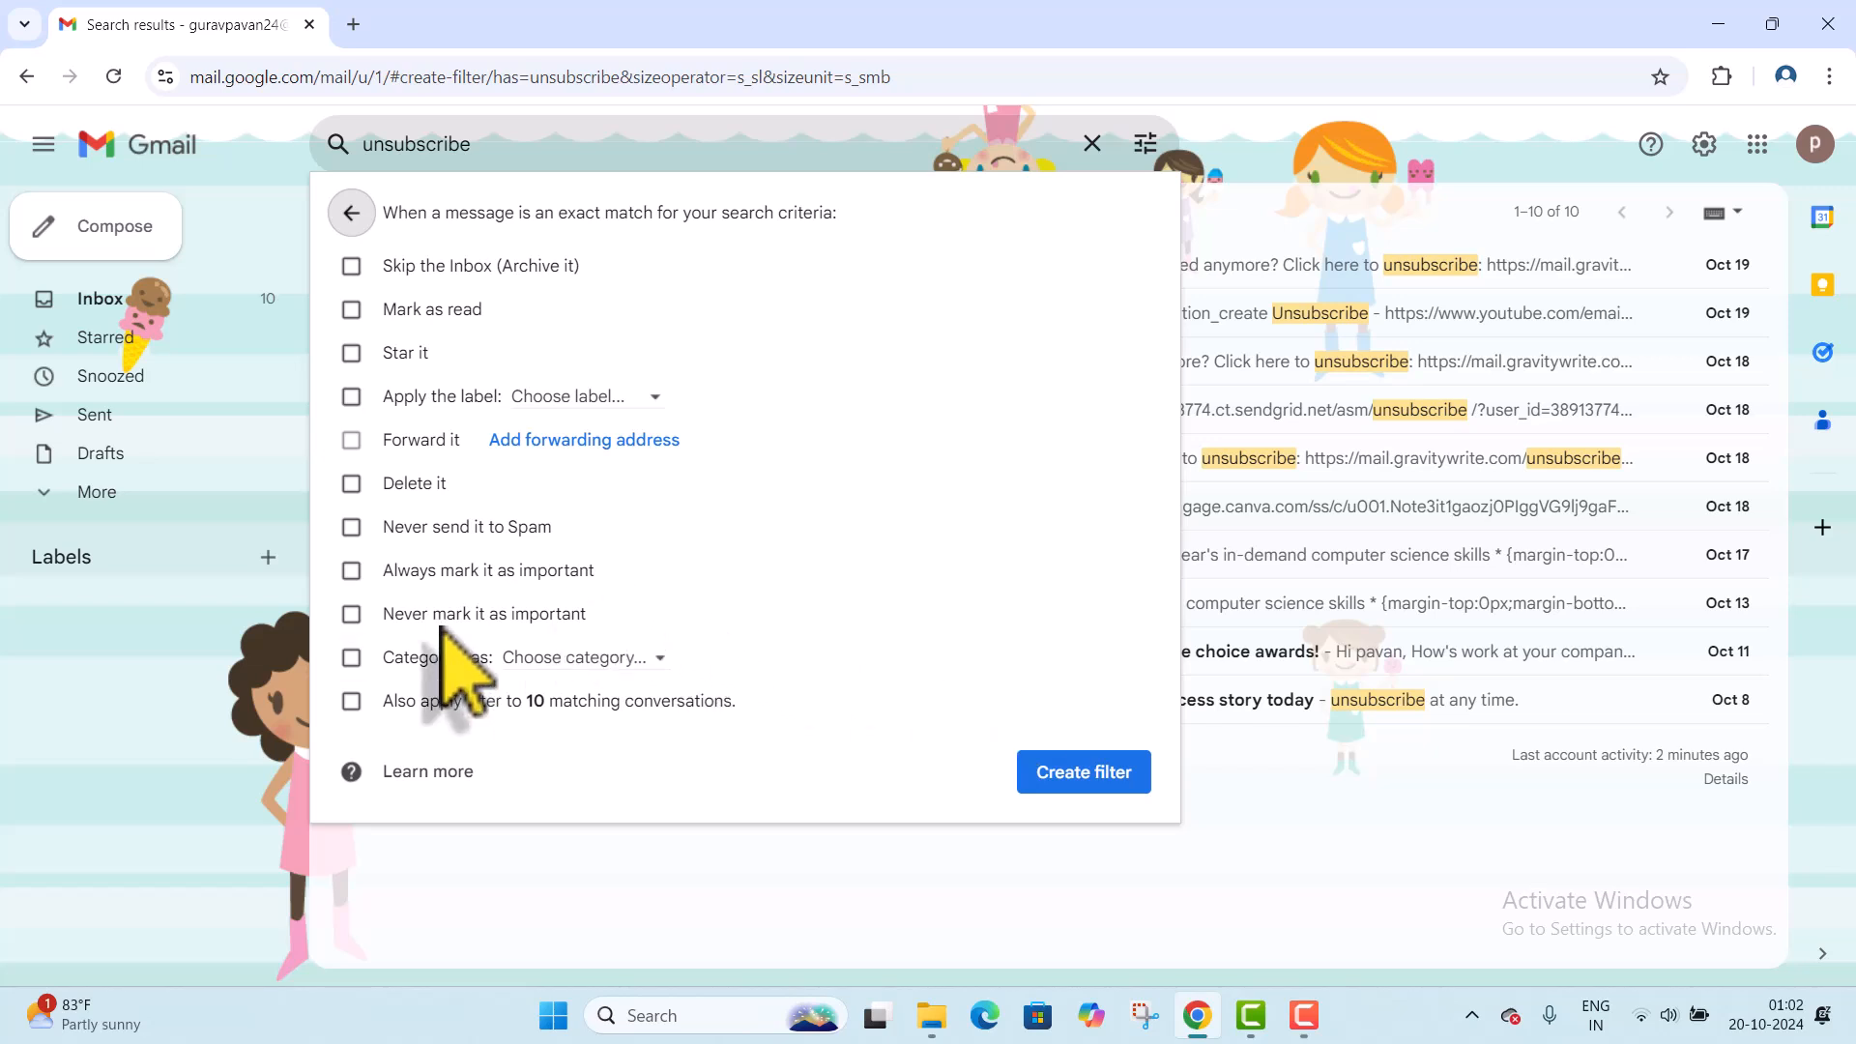
Have the filter apply a newly created label named "Unwanted mails".
click(353, 397)
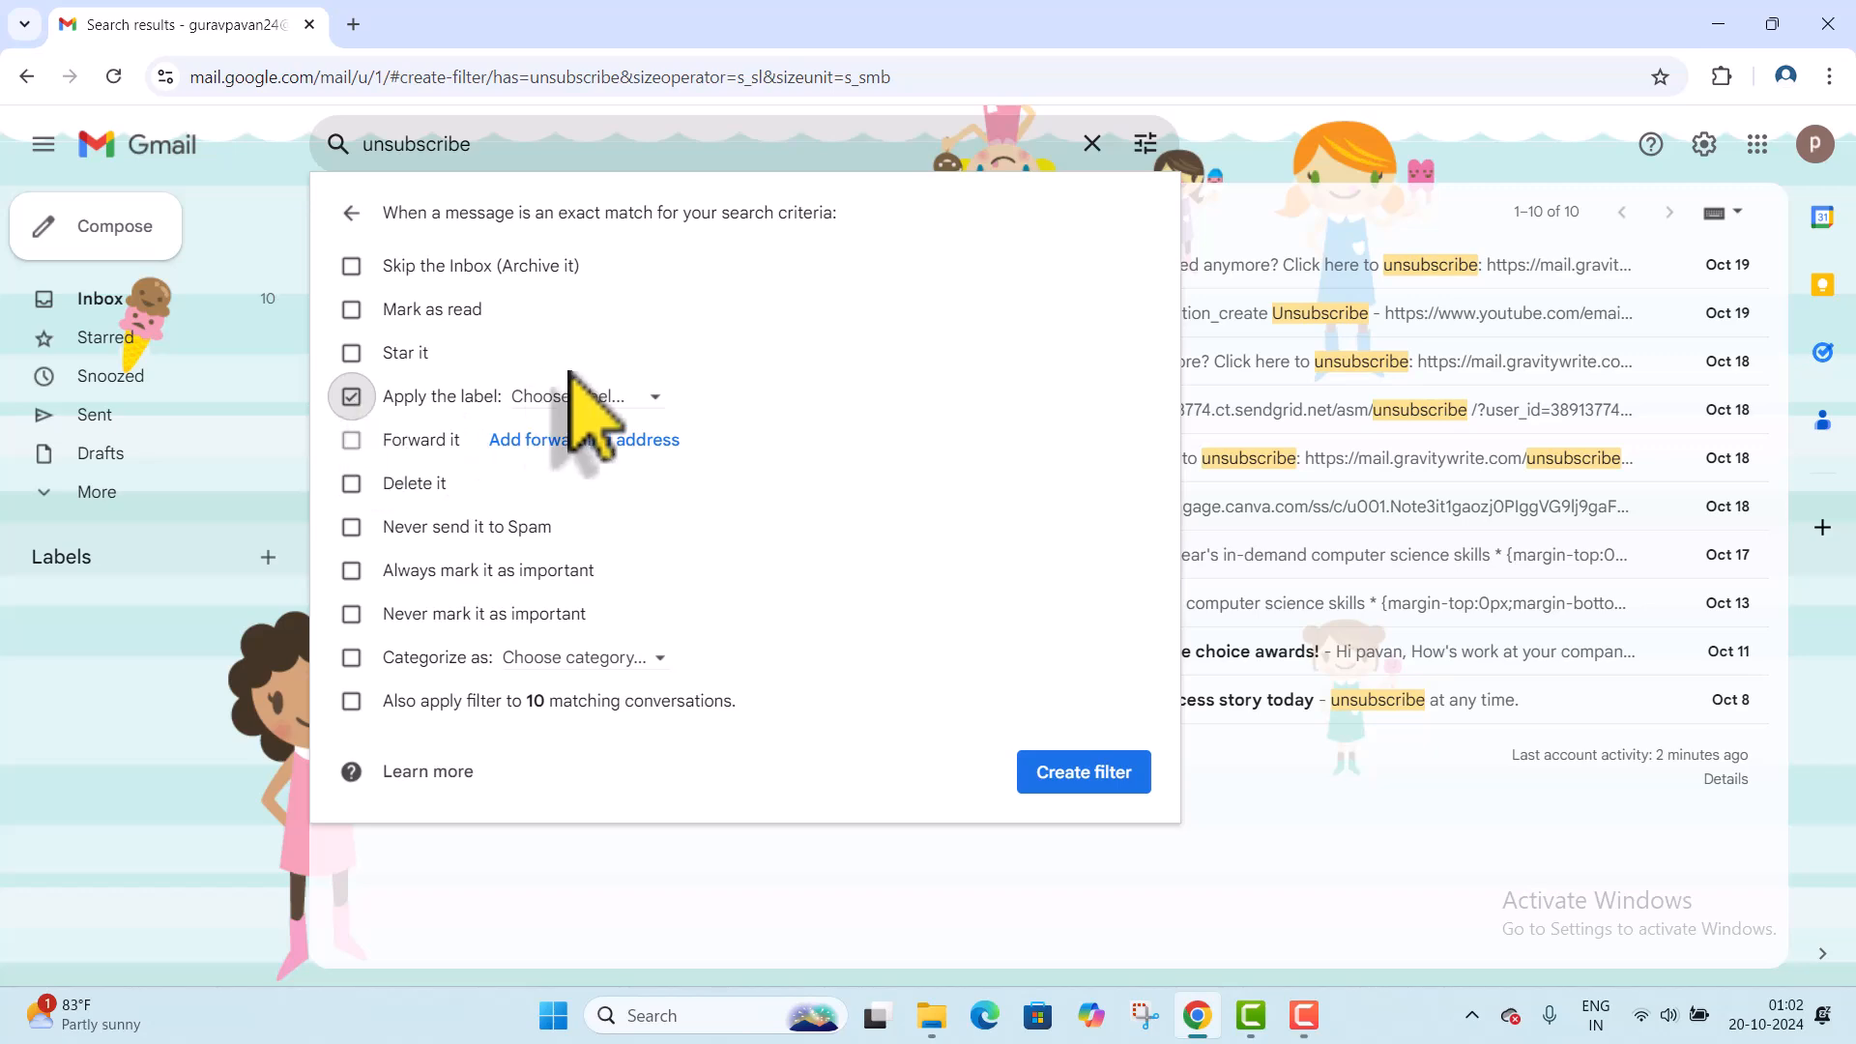
click(611, 396)
click(618, 445)
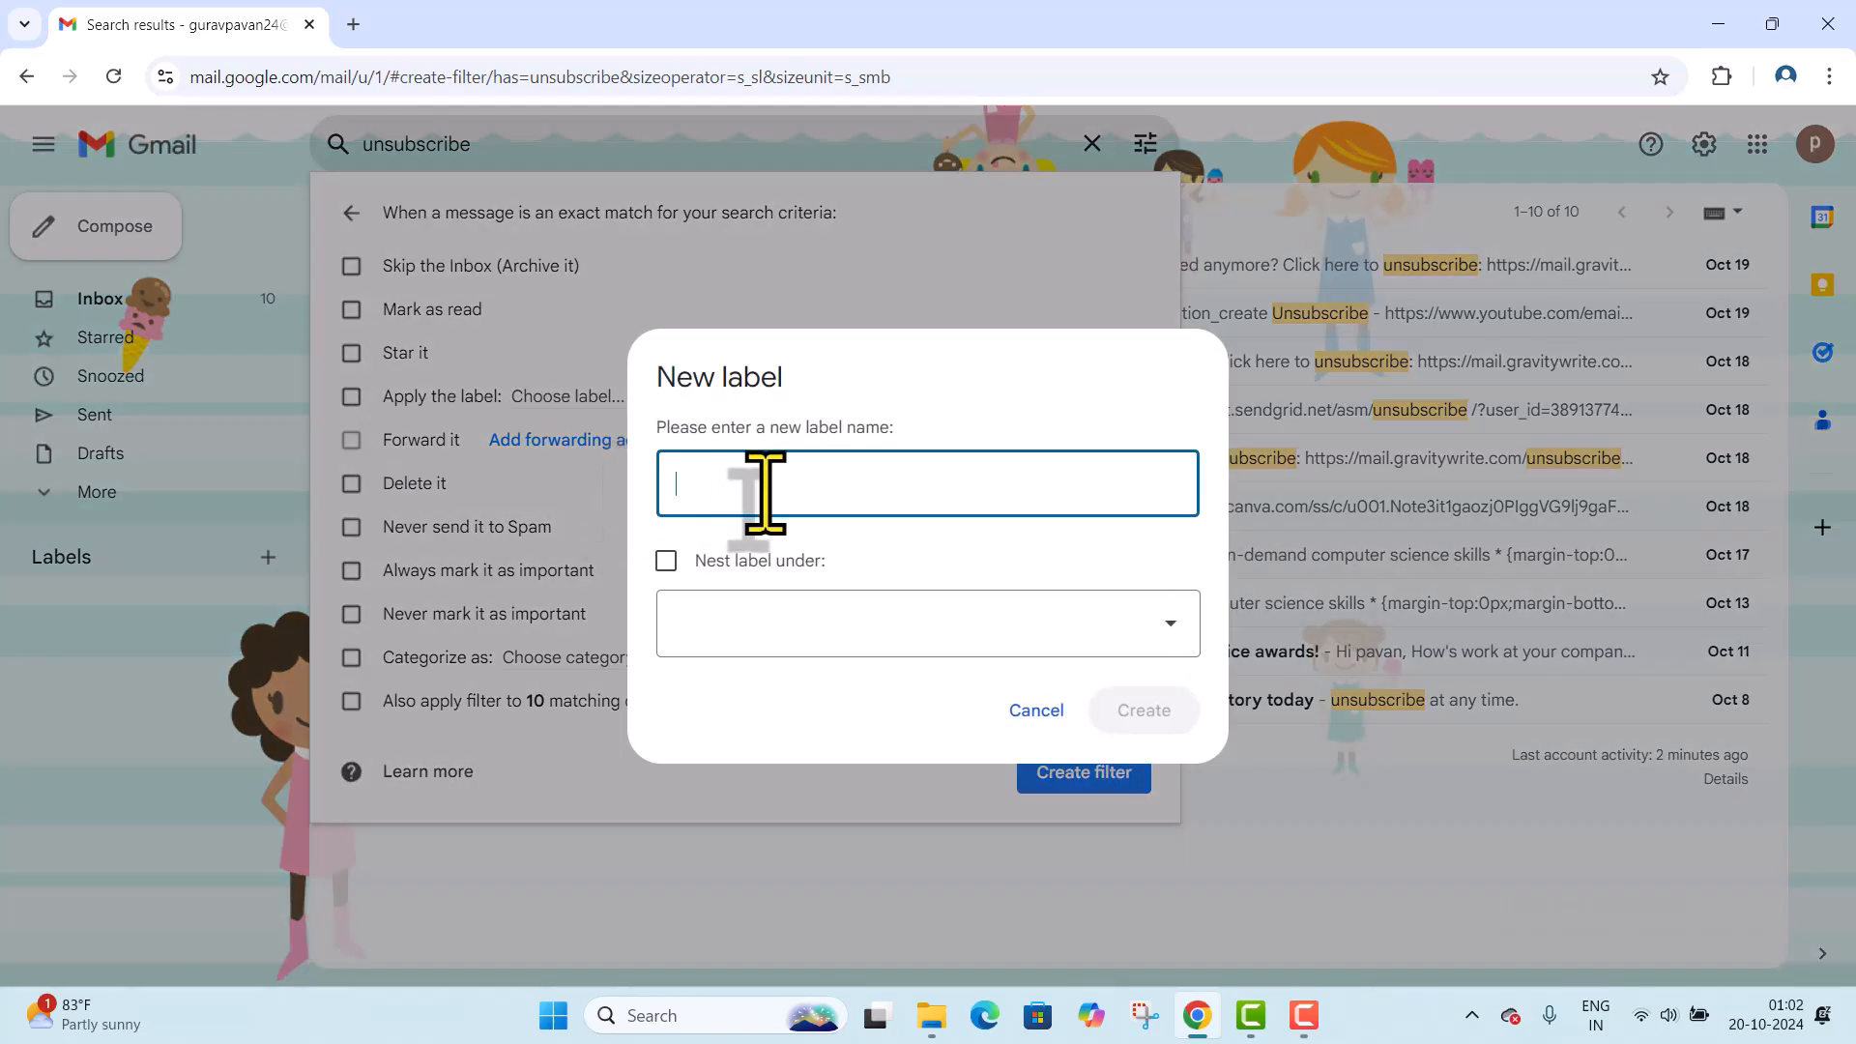
text(Unwated)
key(BackSpace)
key(BackSpace)
key(BackSpace)
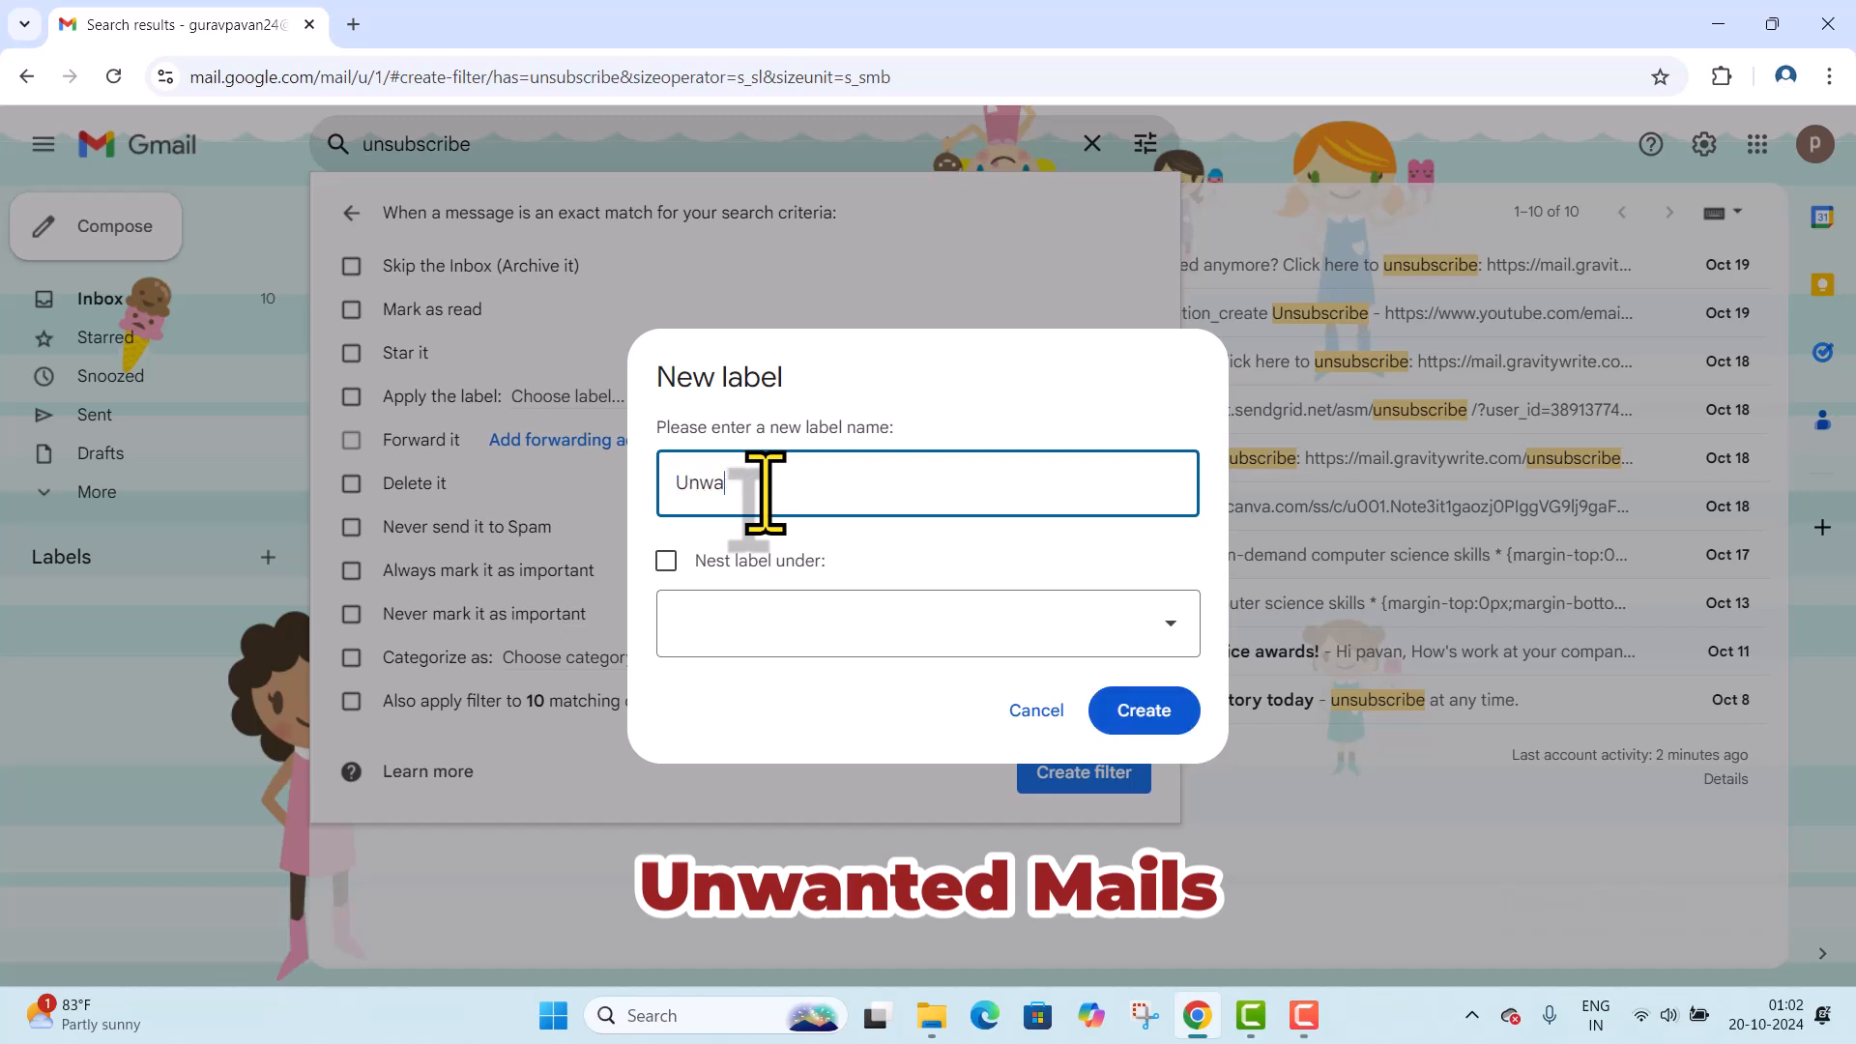
text(anted mails)
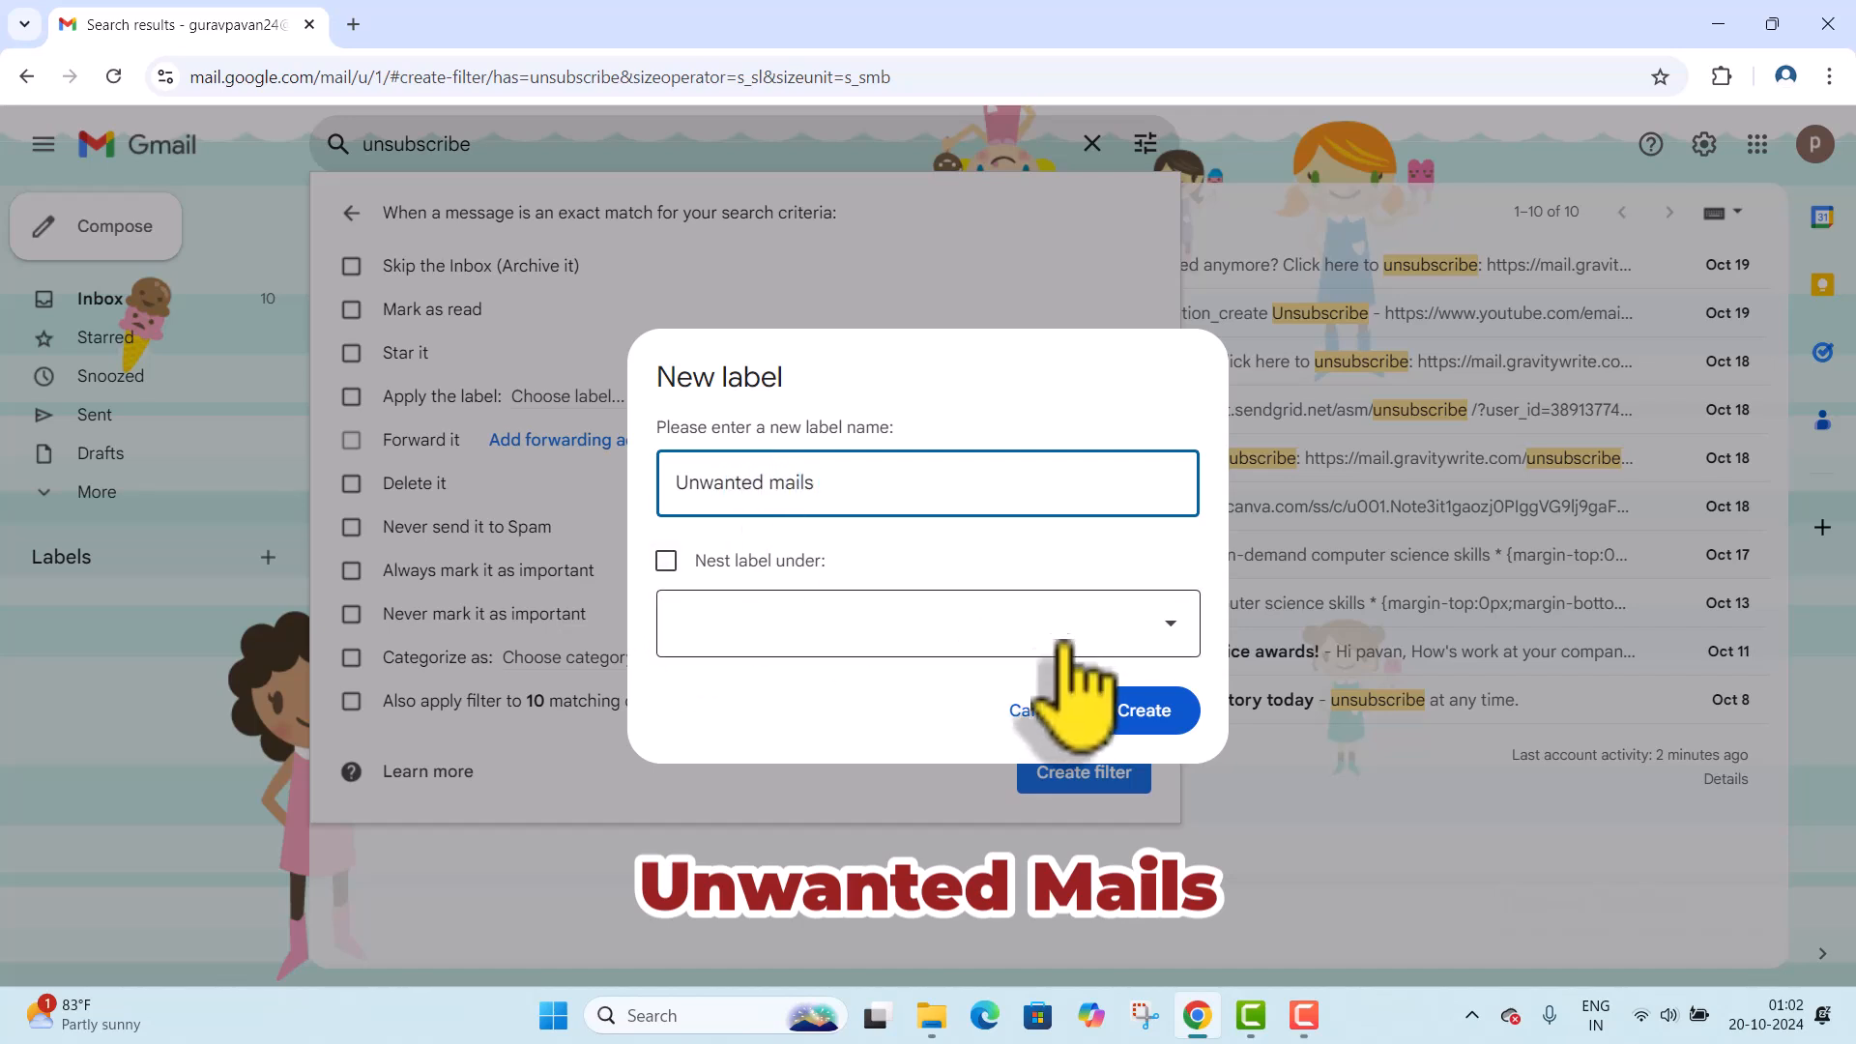
click(1126, 726)
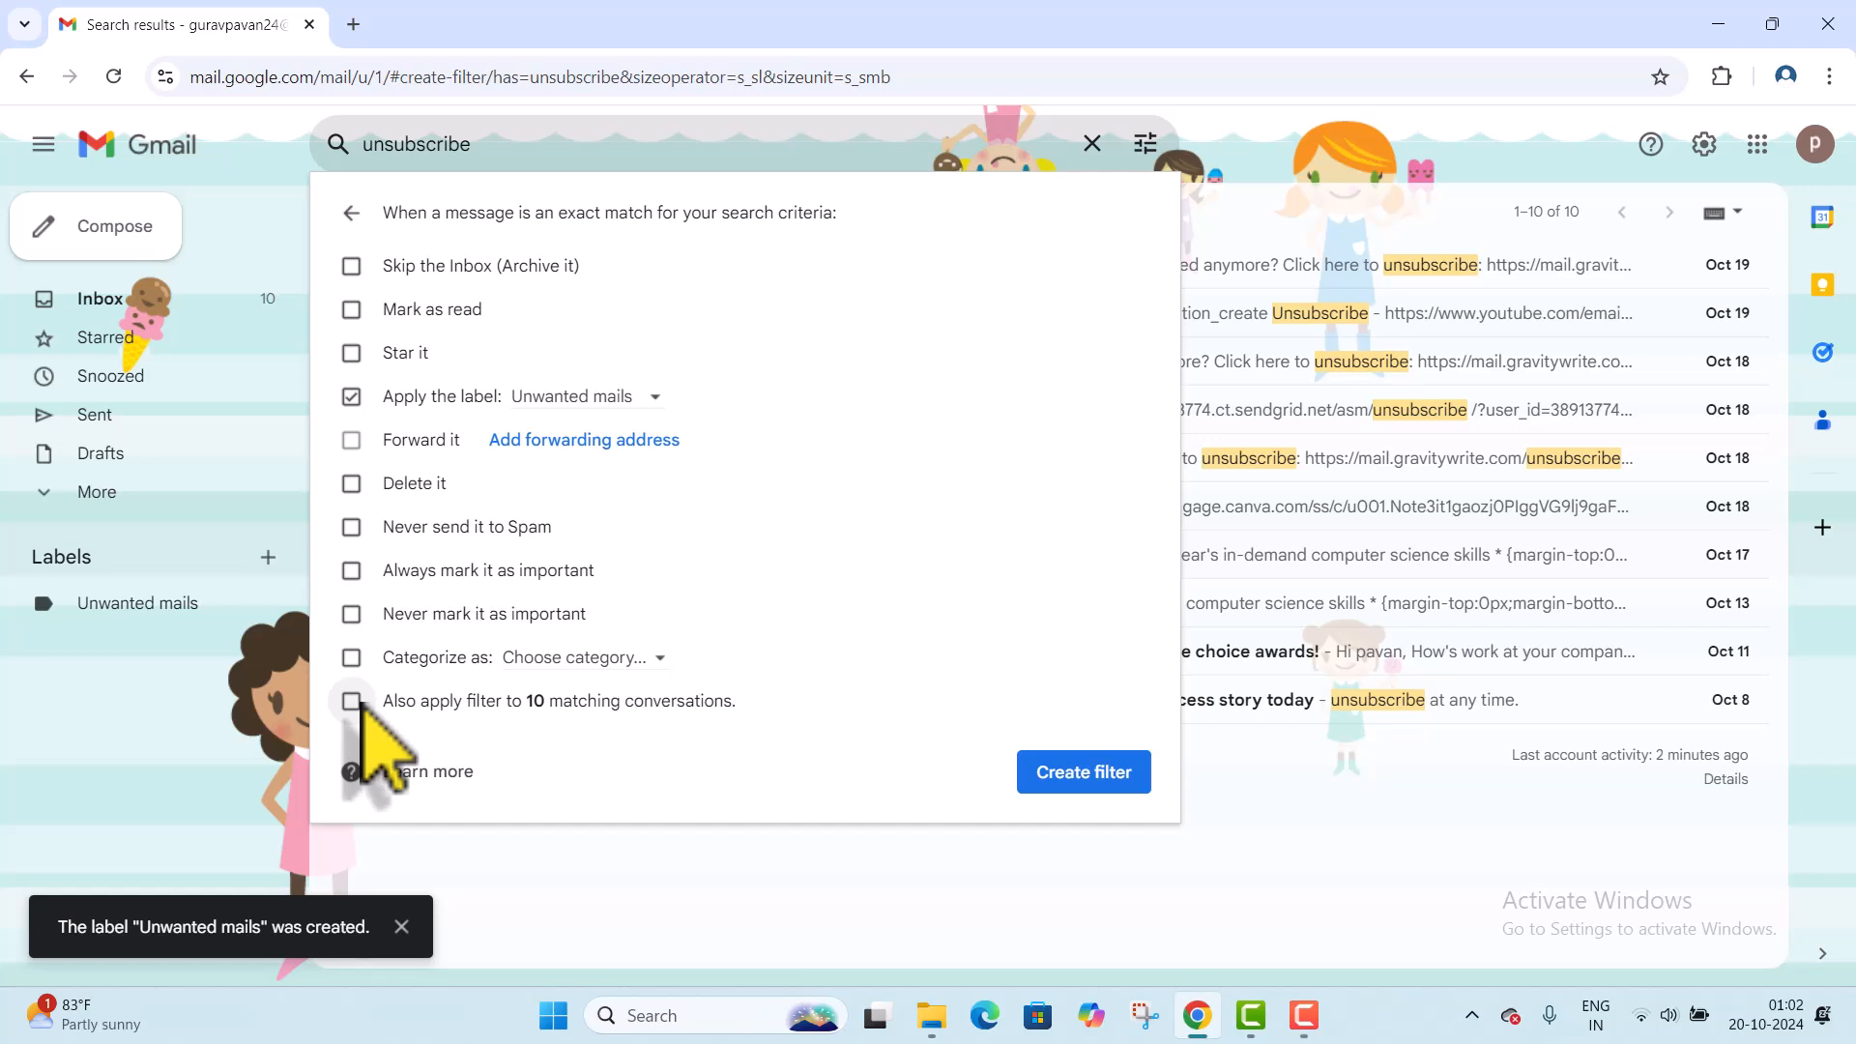
Include the existing matching conversations in the filter and create it.
click(356, 702)
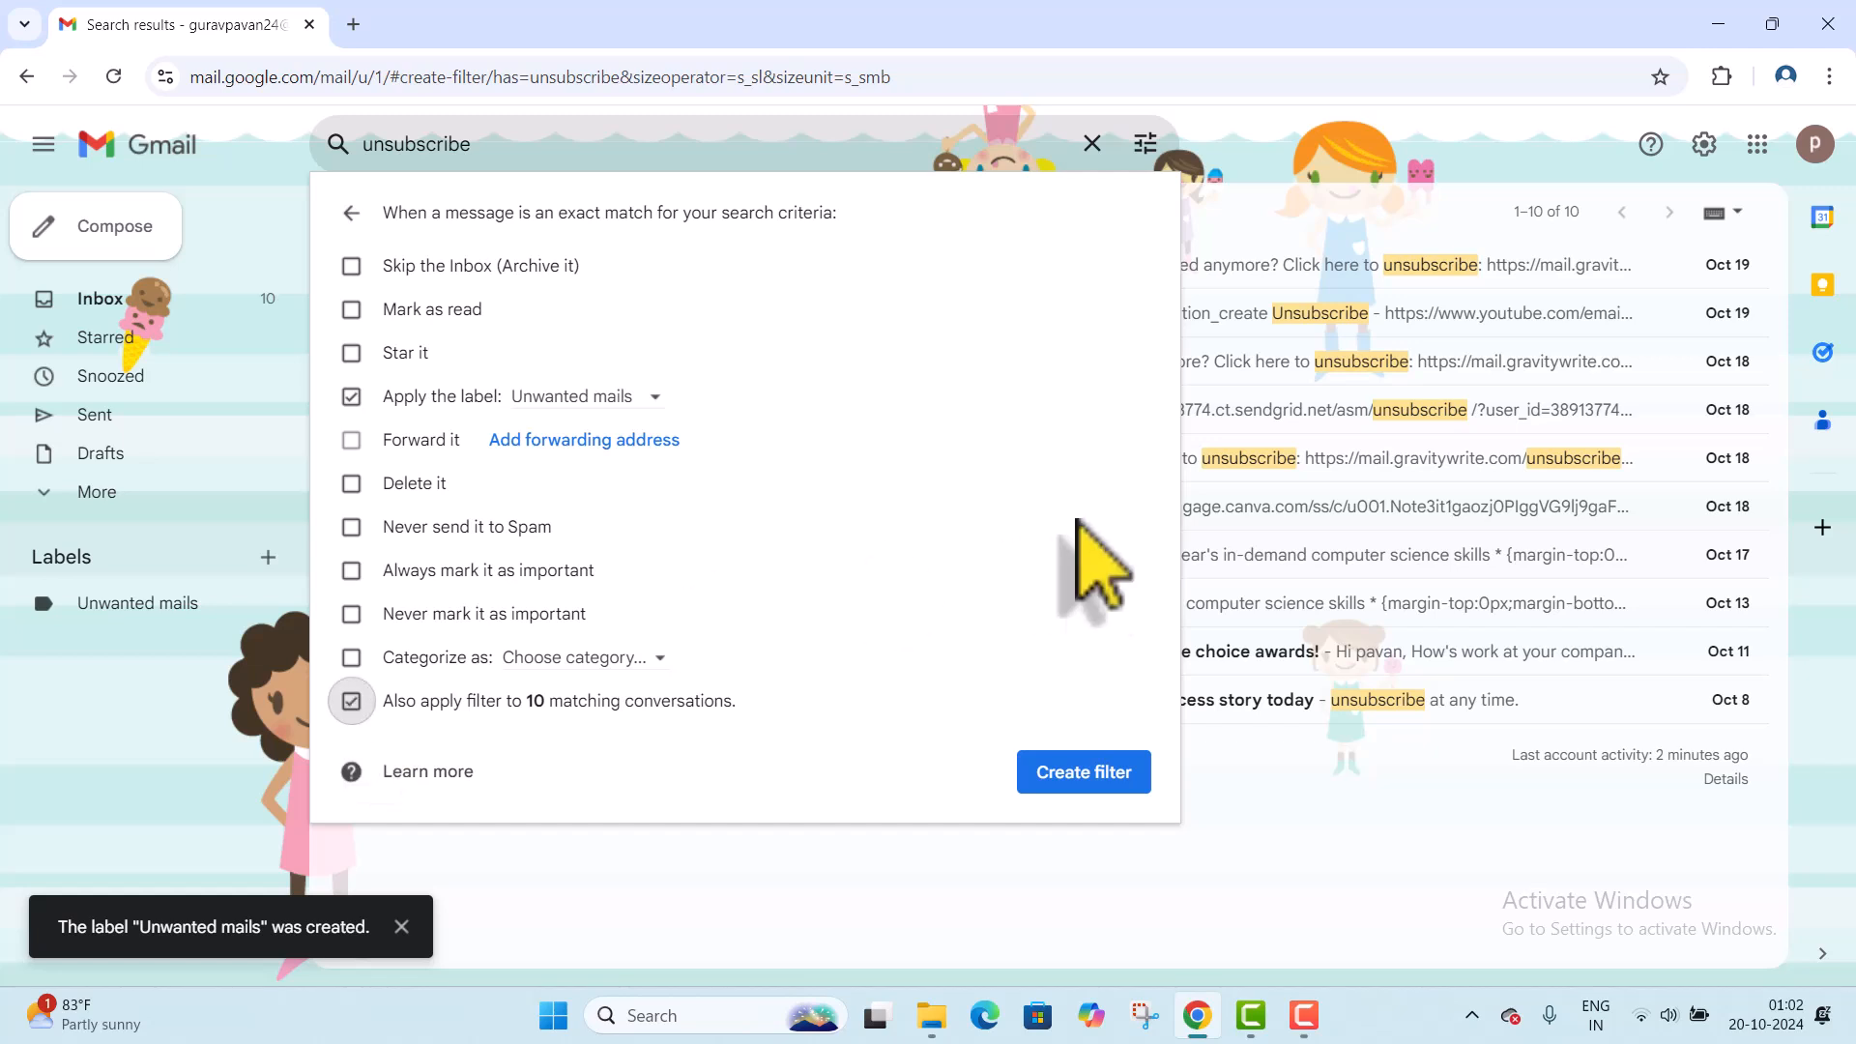
click(1123, 773)
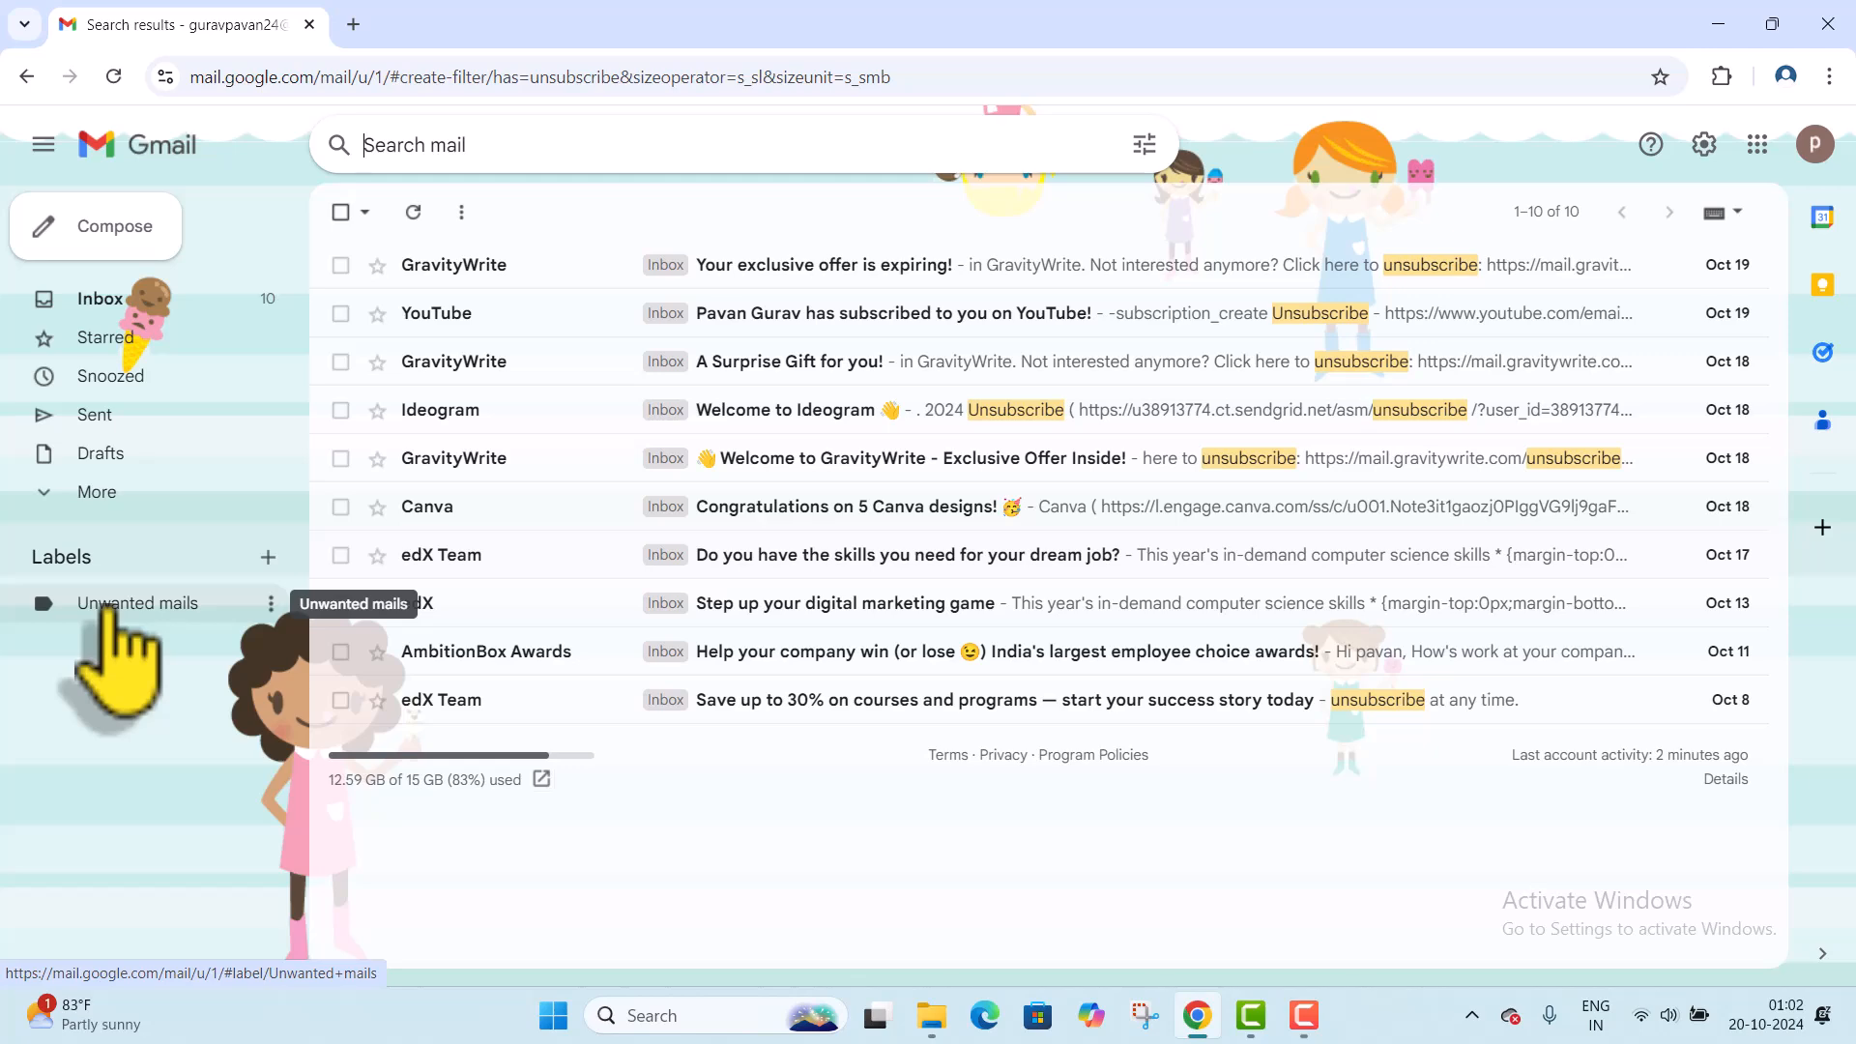
Move all conversations under the Unwanted mails label to Trash.
click(106, 607)
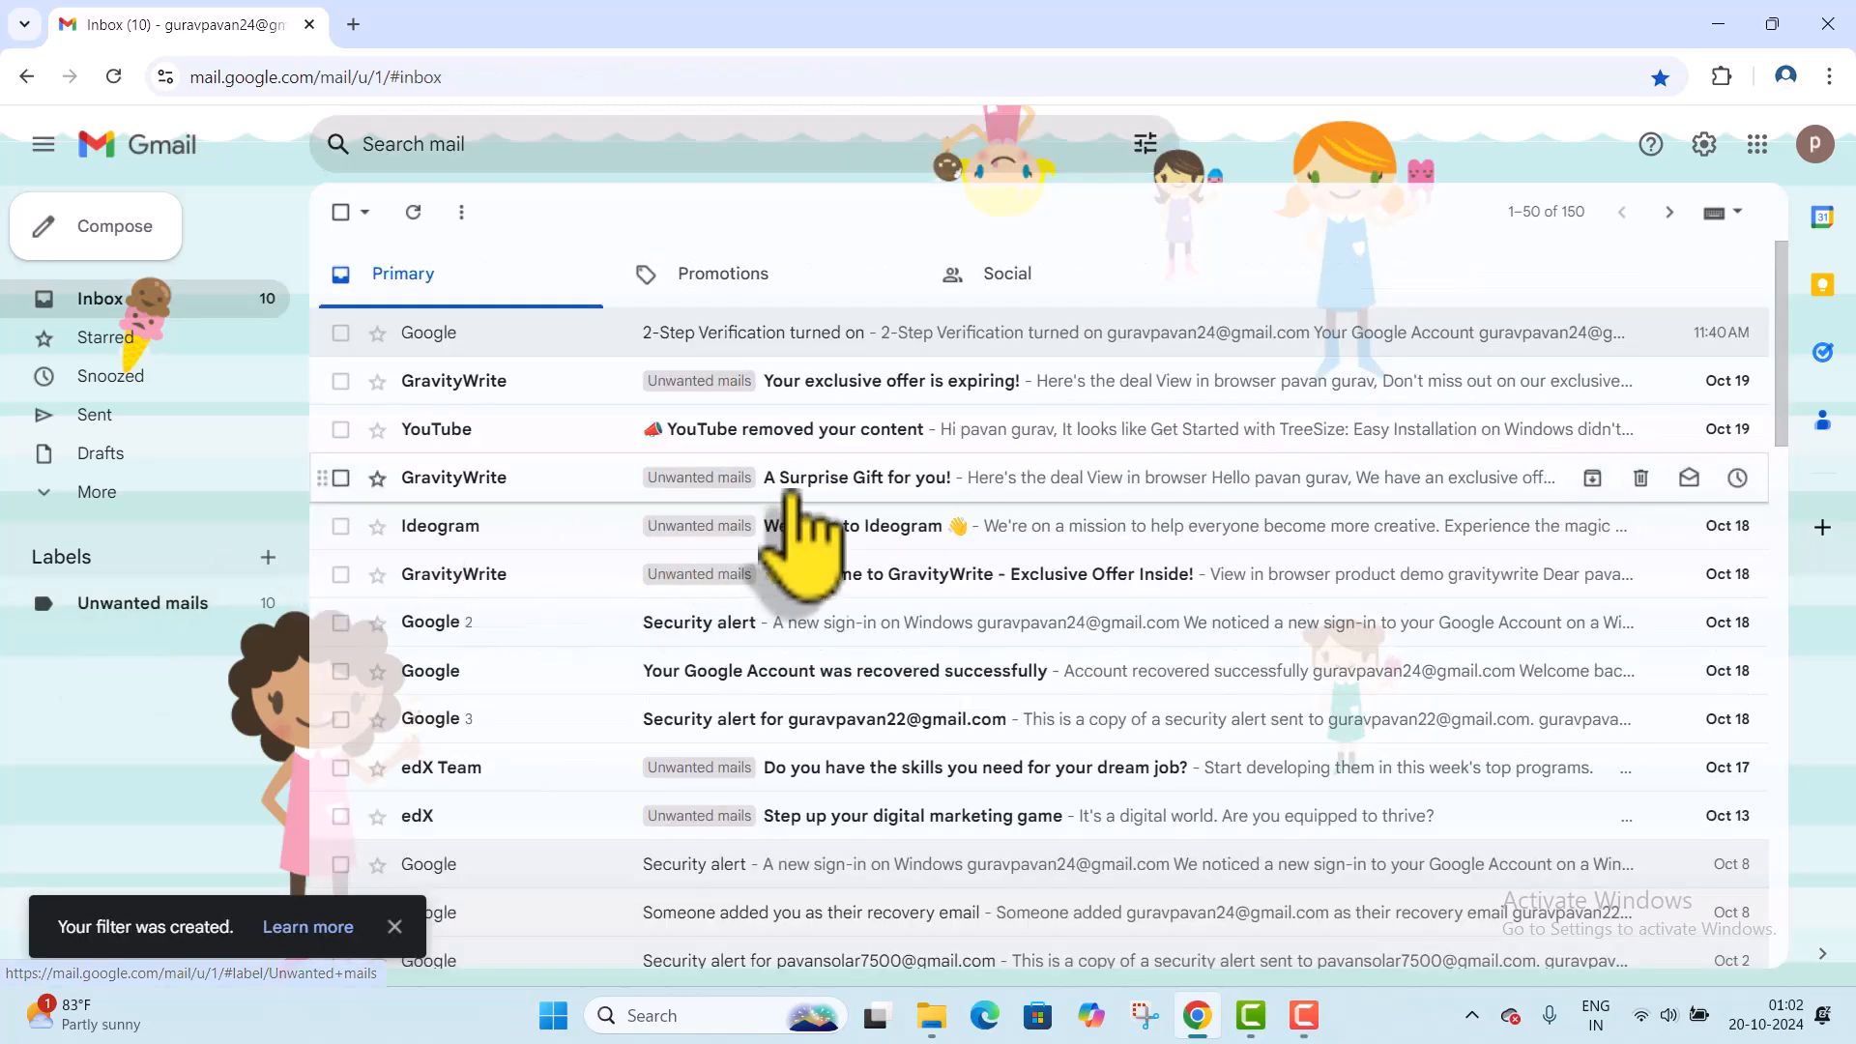
scroll(923, 464, down, 6)
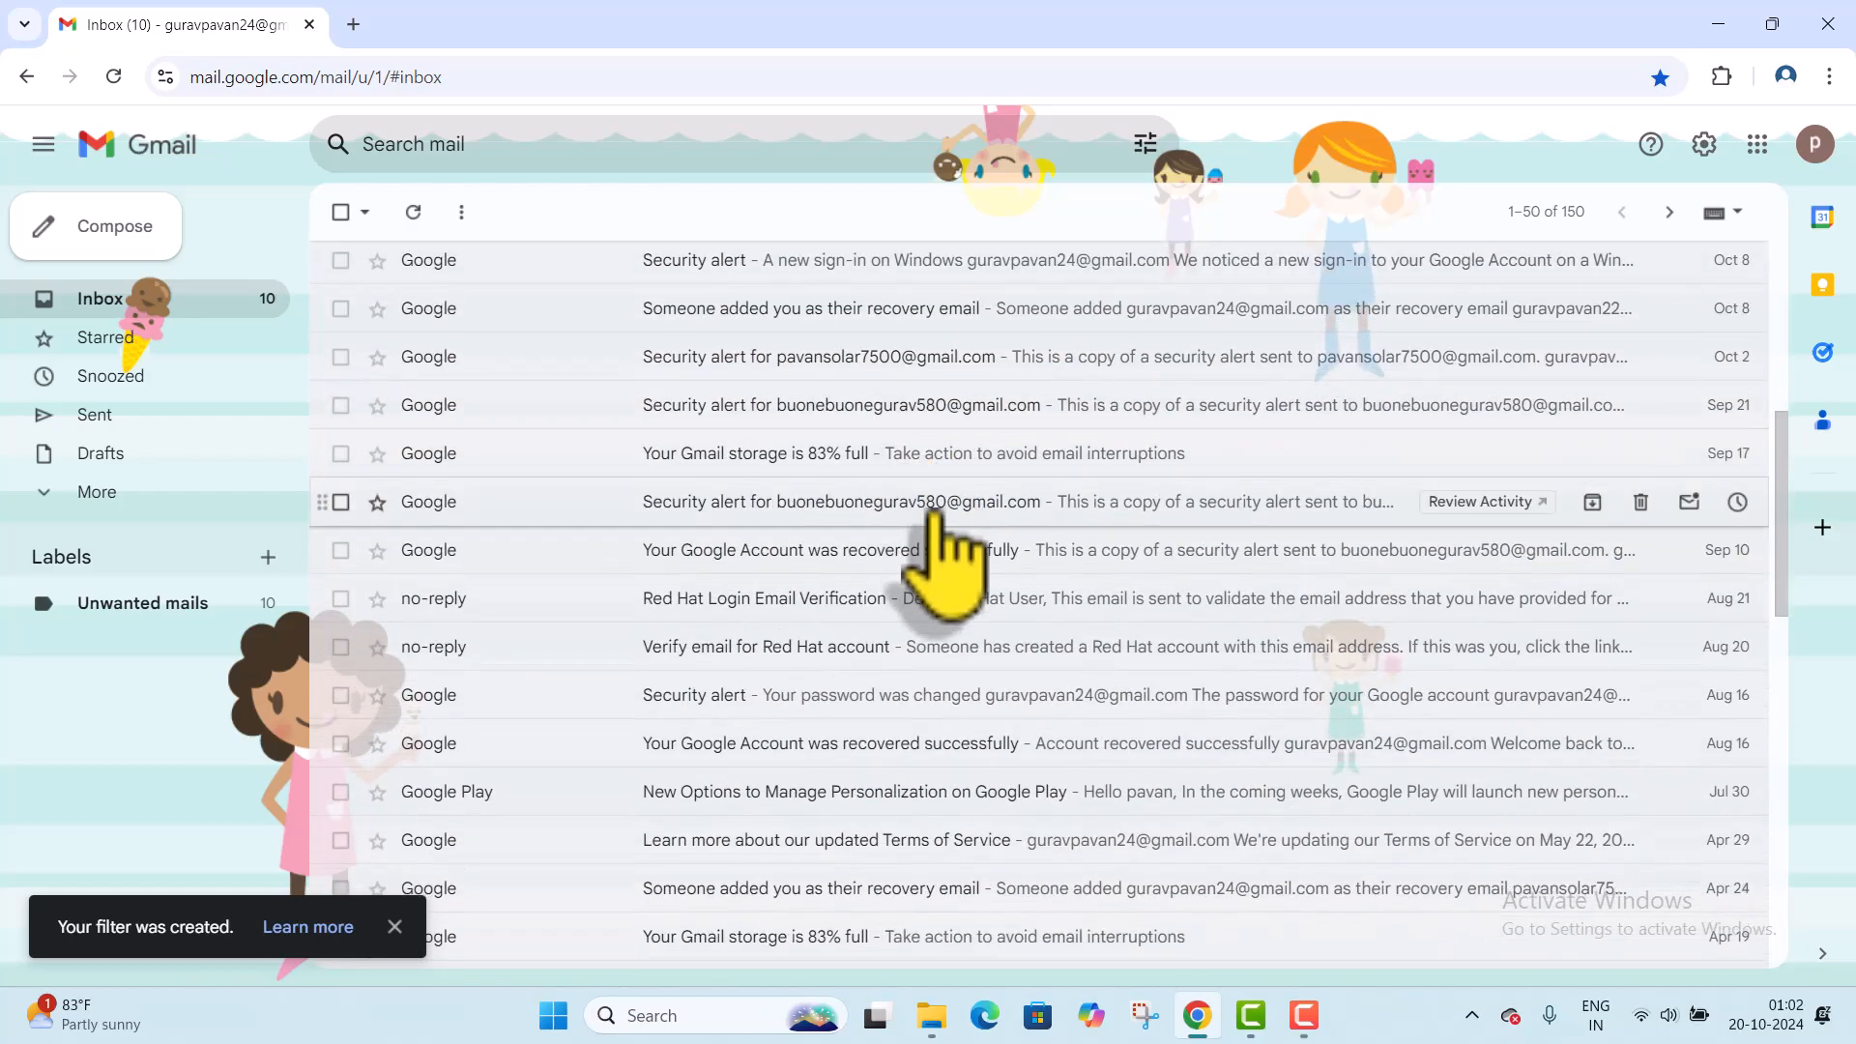
scroll(932, 517, down, 11)
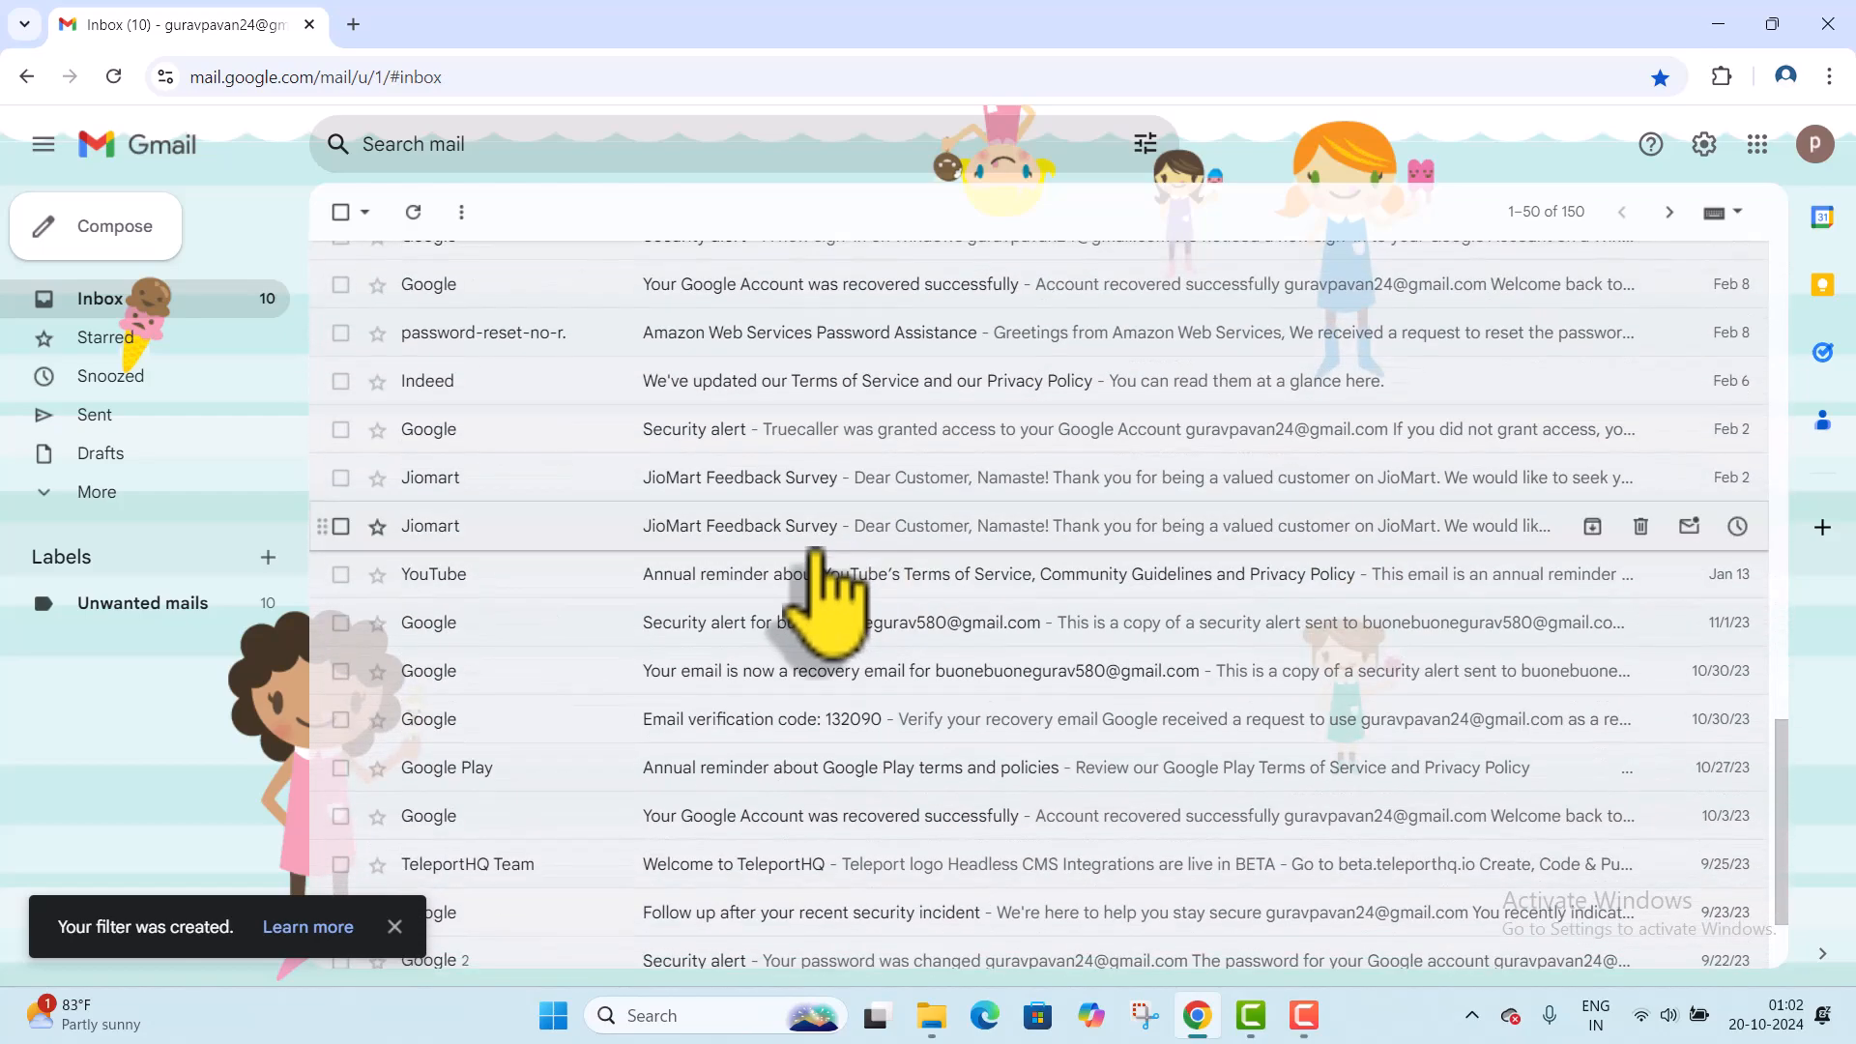
scroll(799, 564, down, 2)
scroll(763, 595, up, 8)
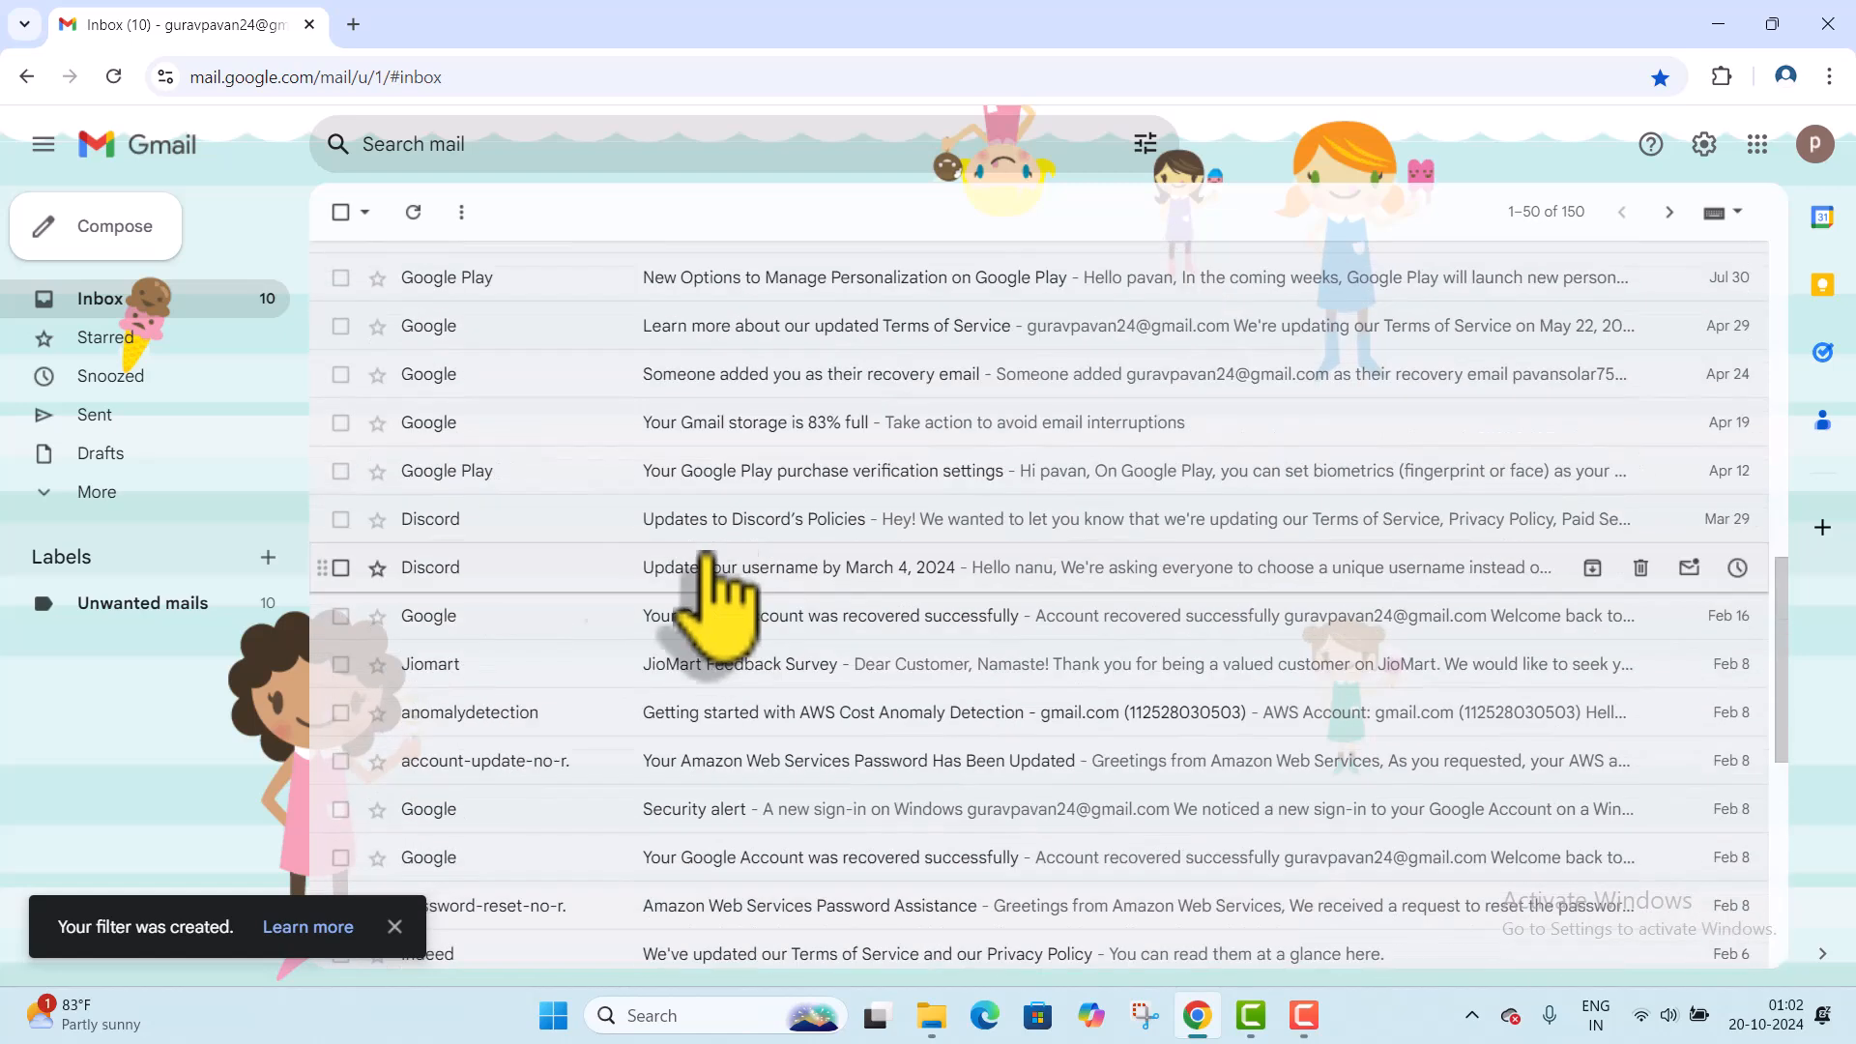
click(179, 602)
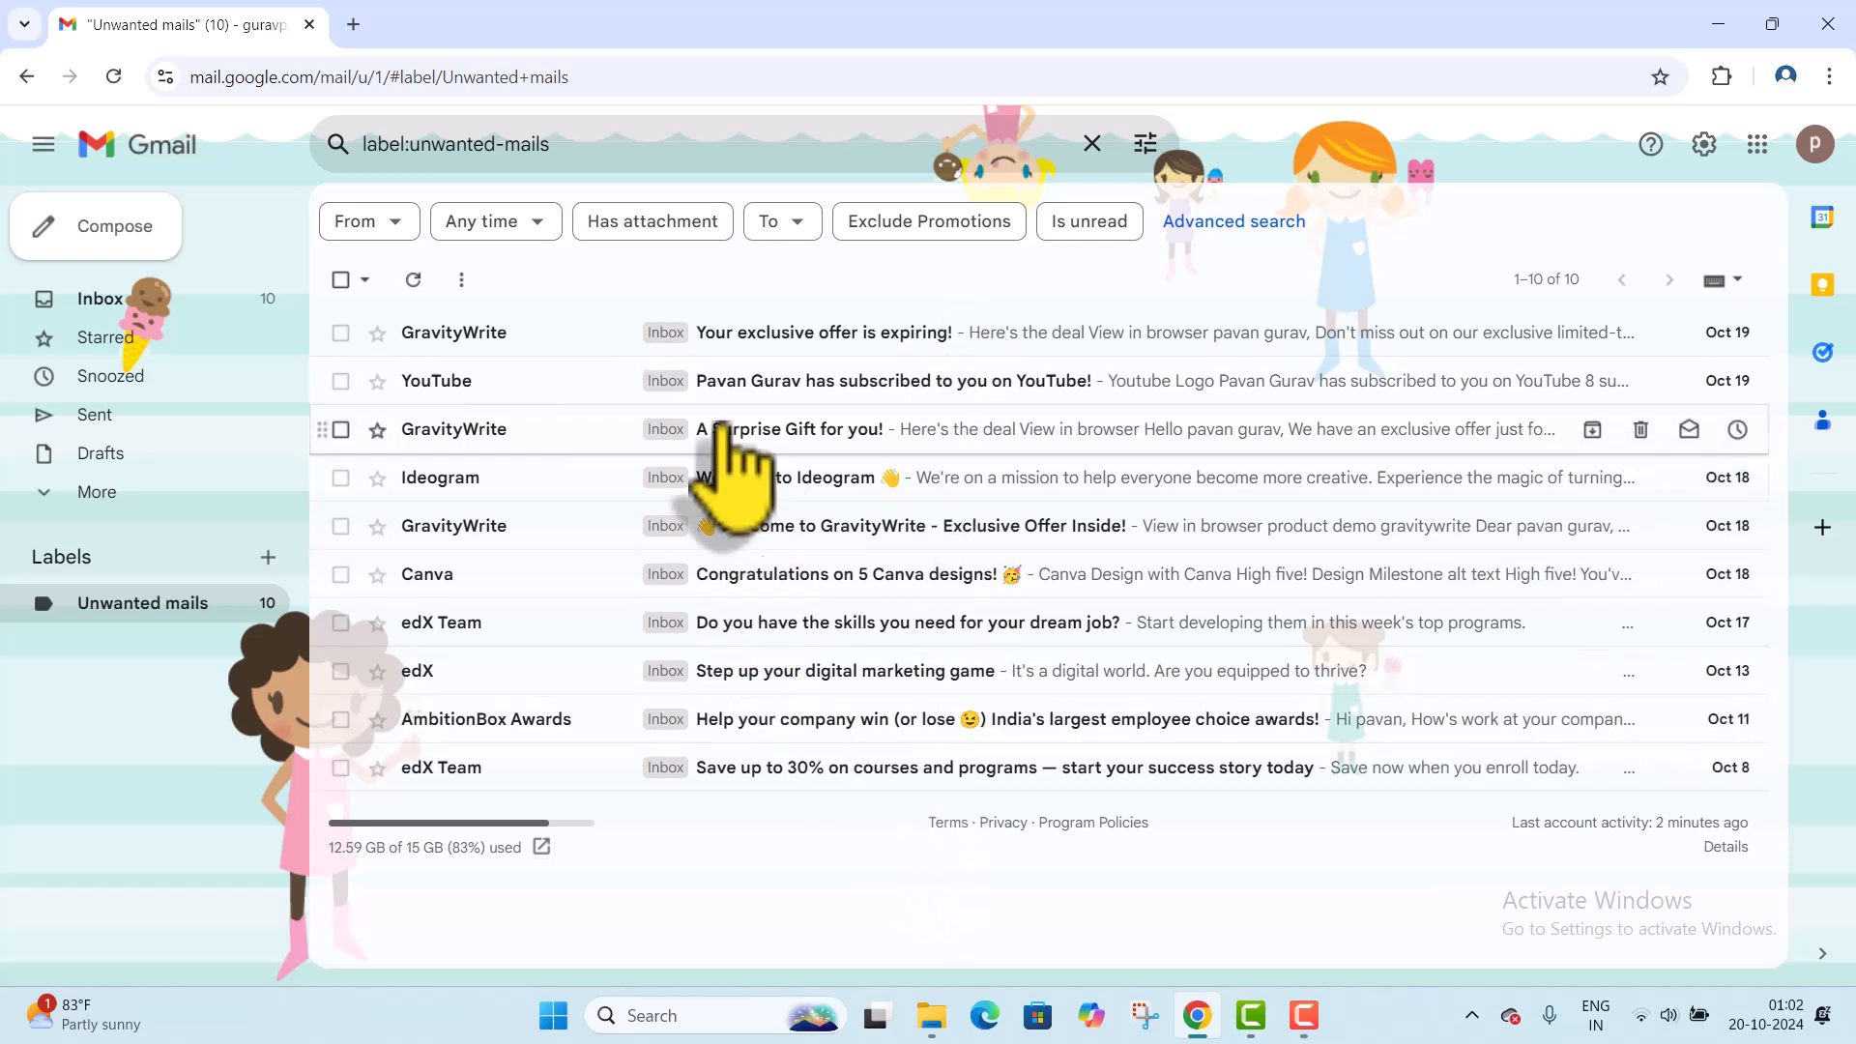
click(365, 280)
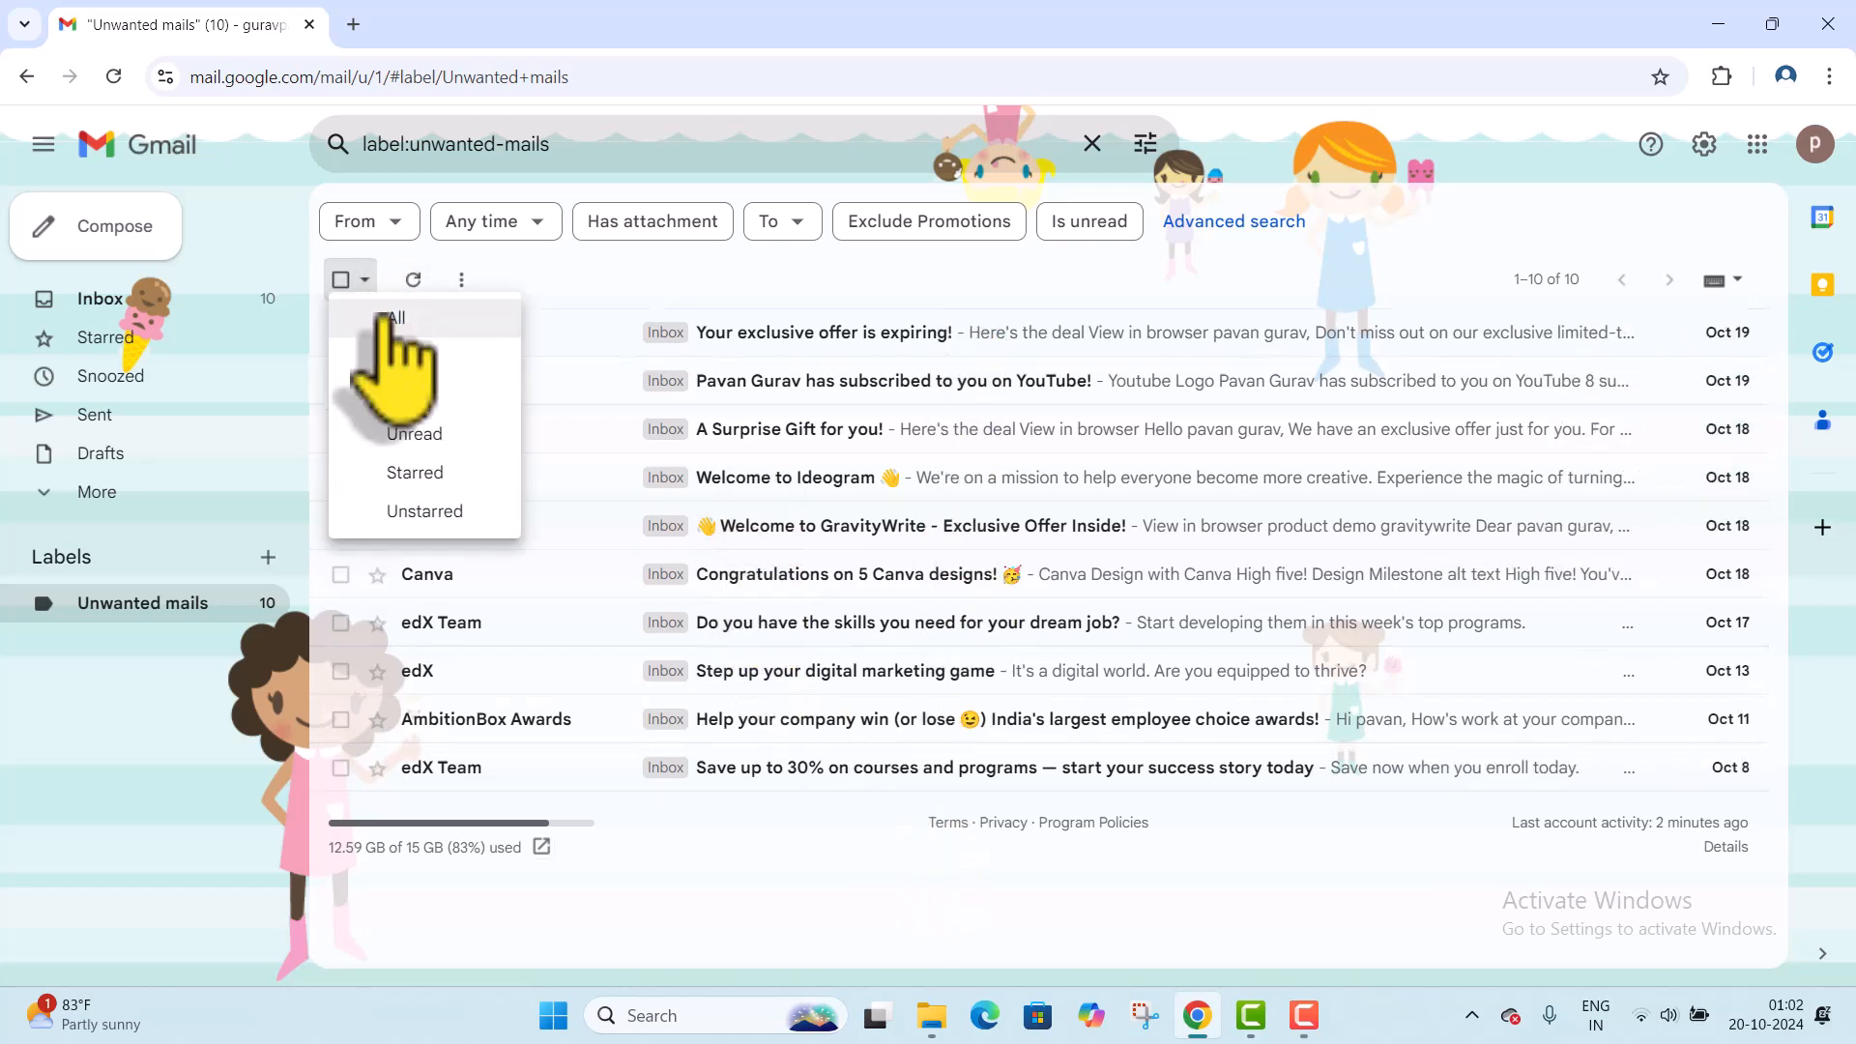
click(395, 318)
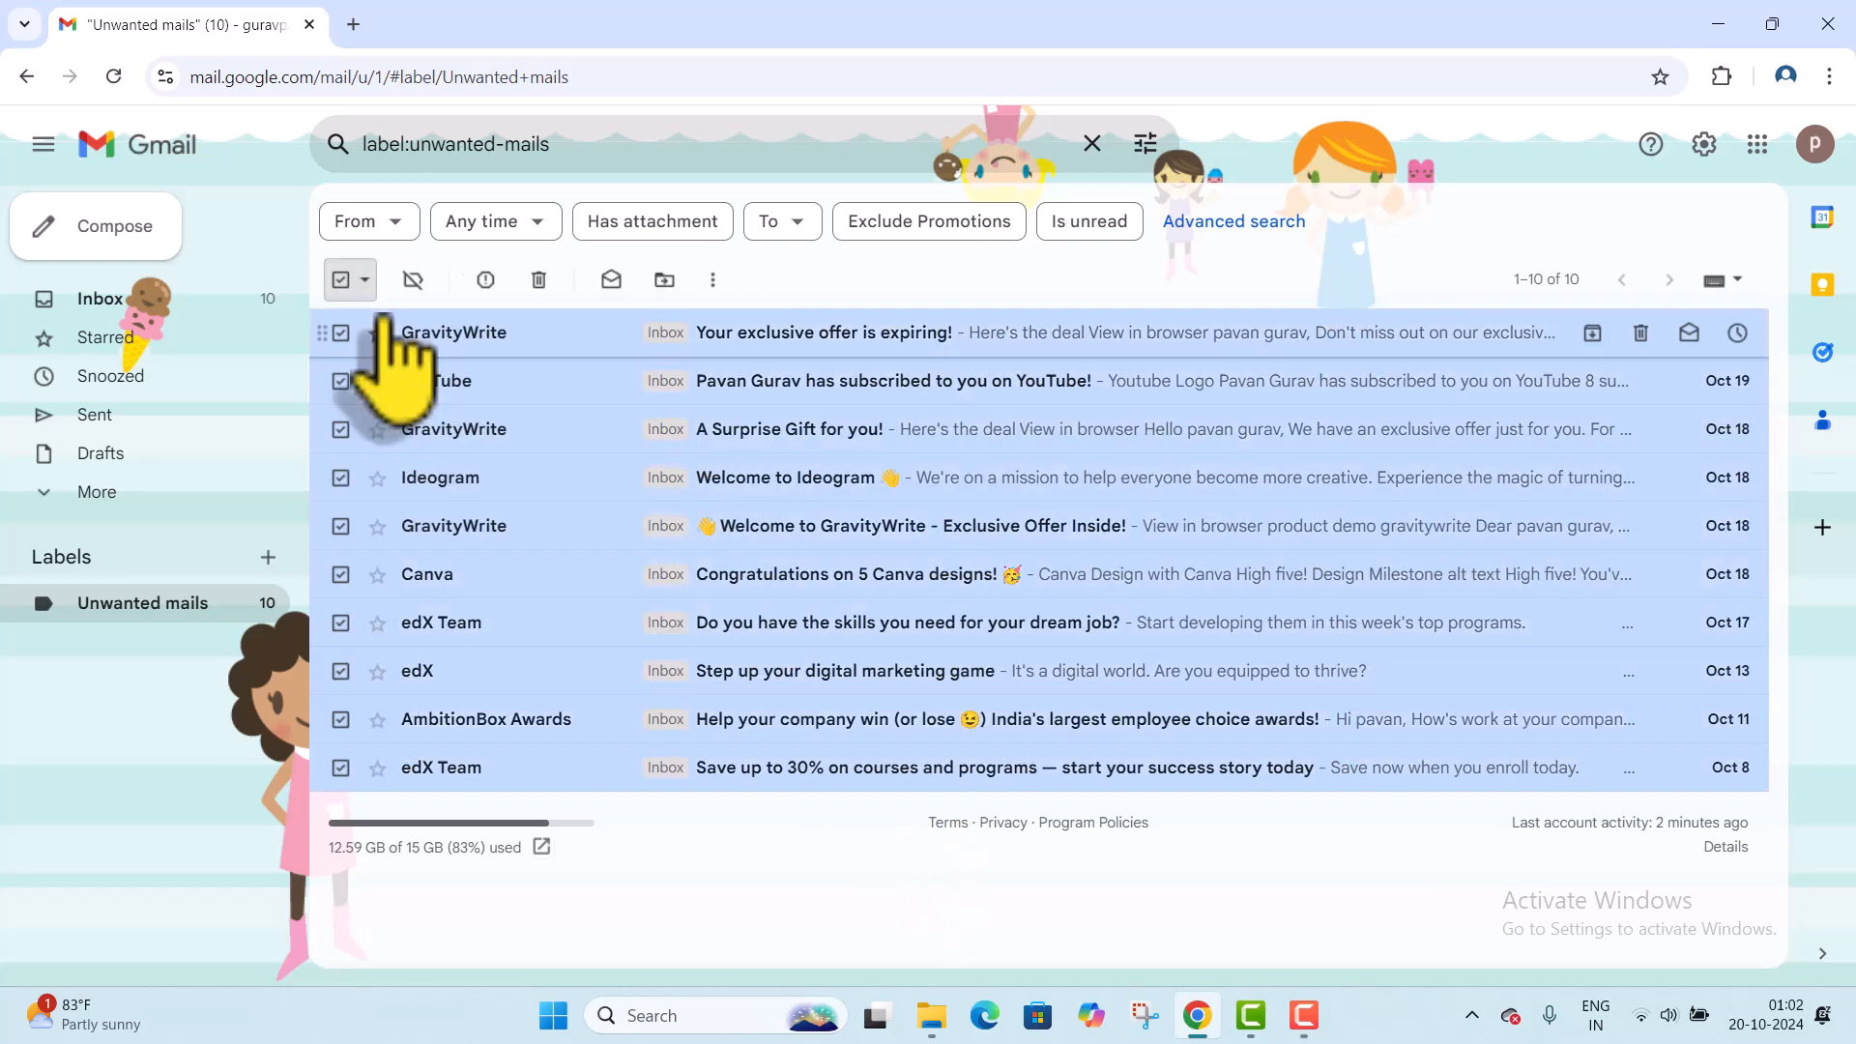
click(538, 280)
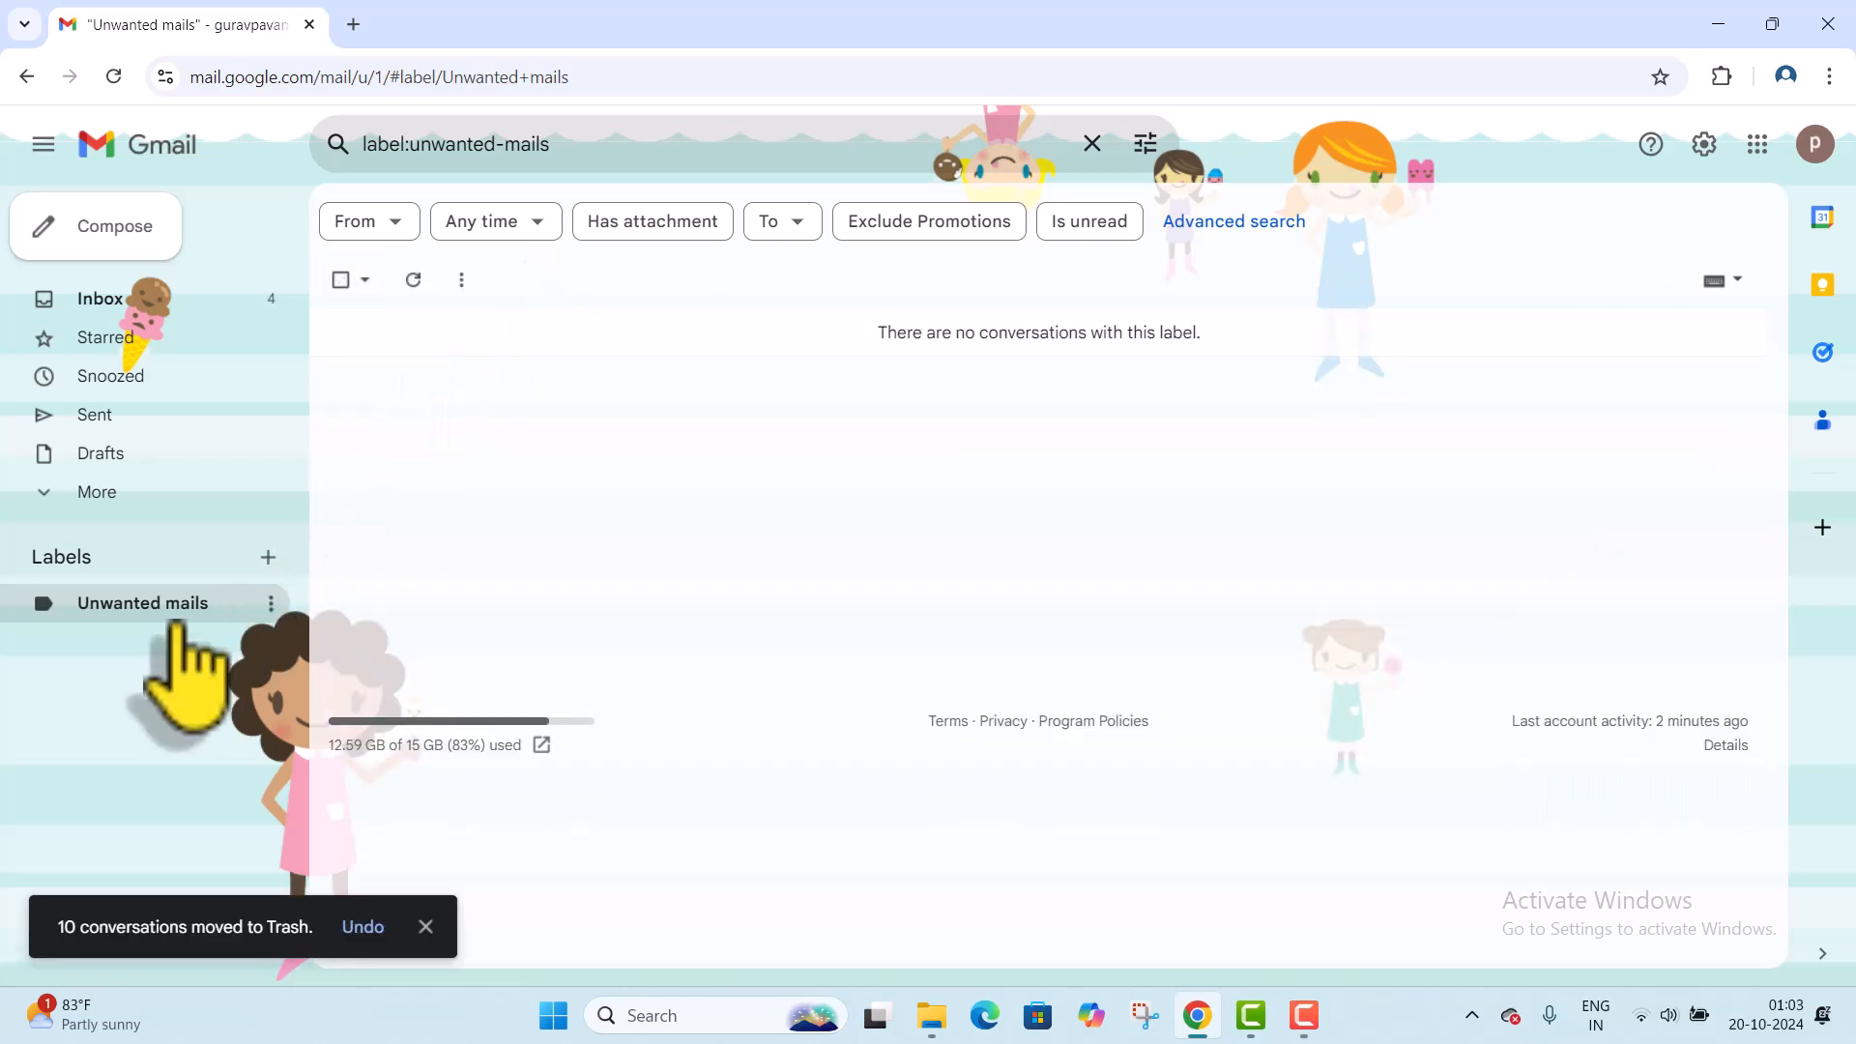
Permanently delete everything in the Trash folder, confirm the deletion, and minimize the browser window.
click(110, 489)
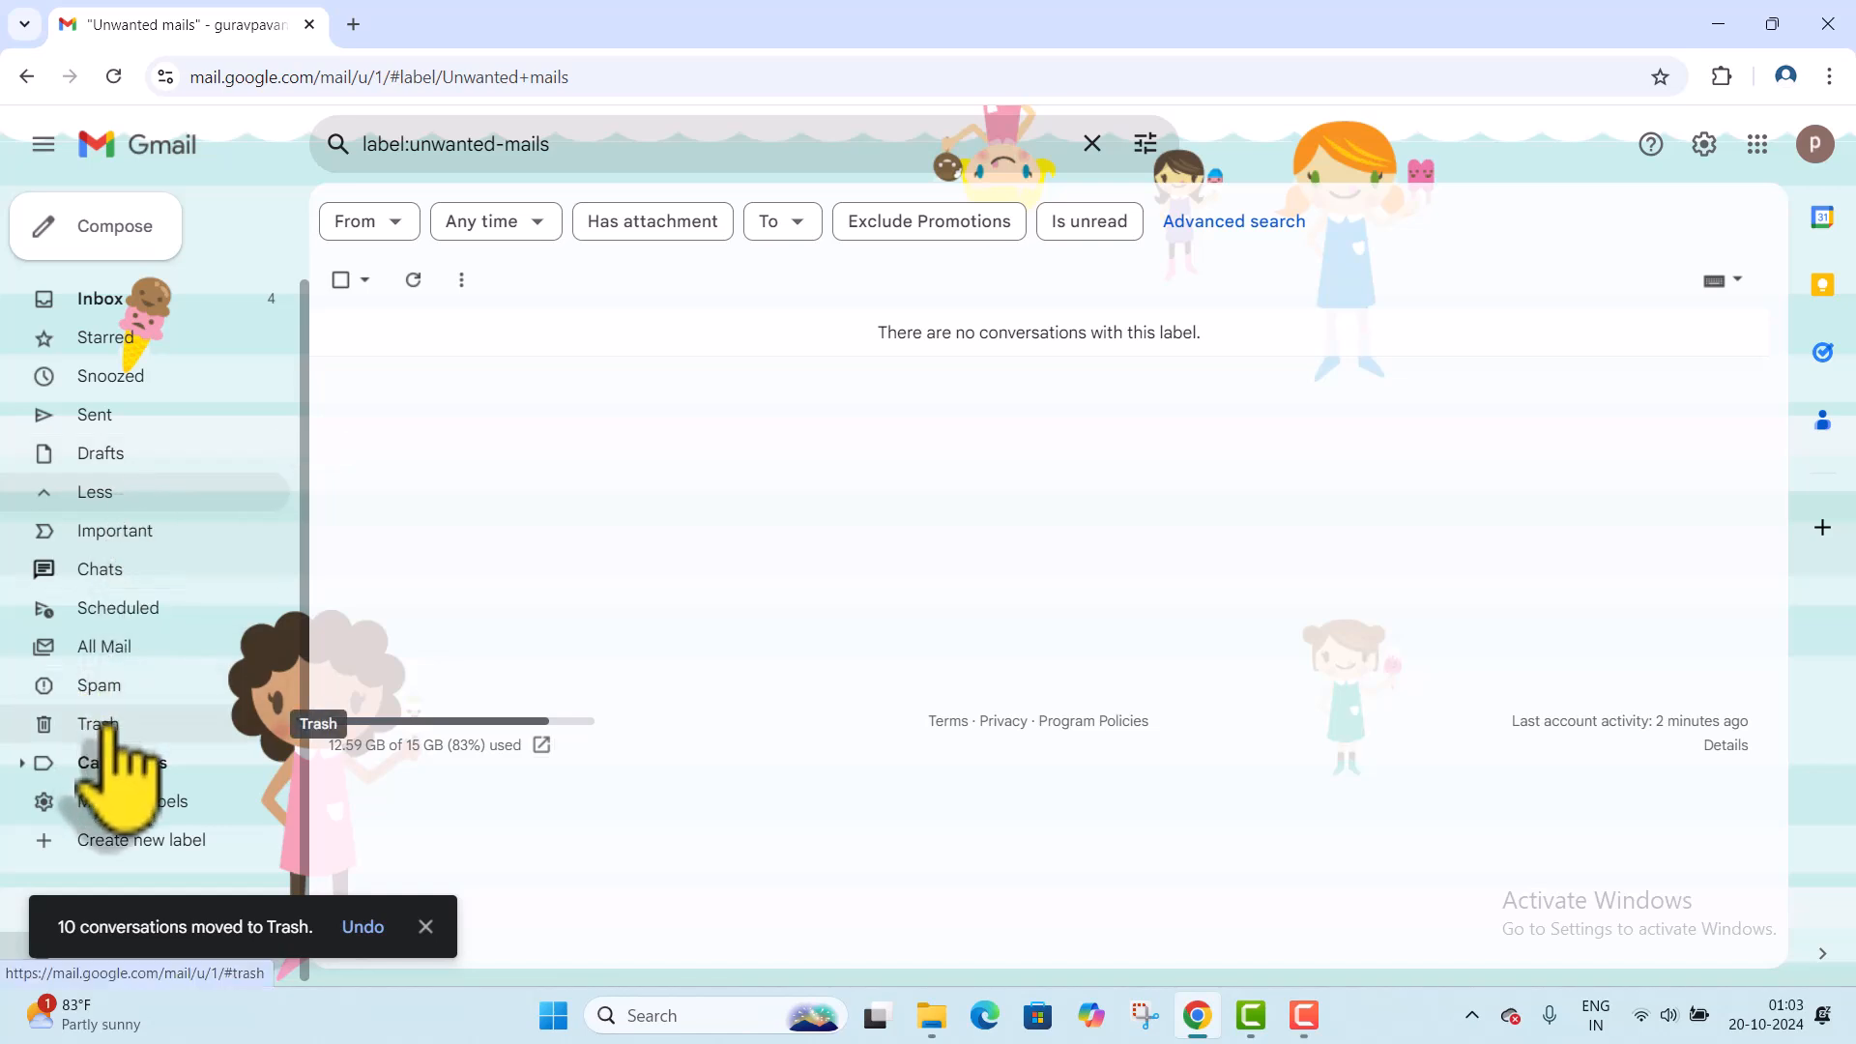
click(104, 727)
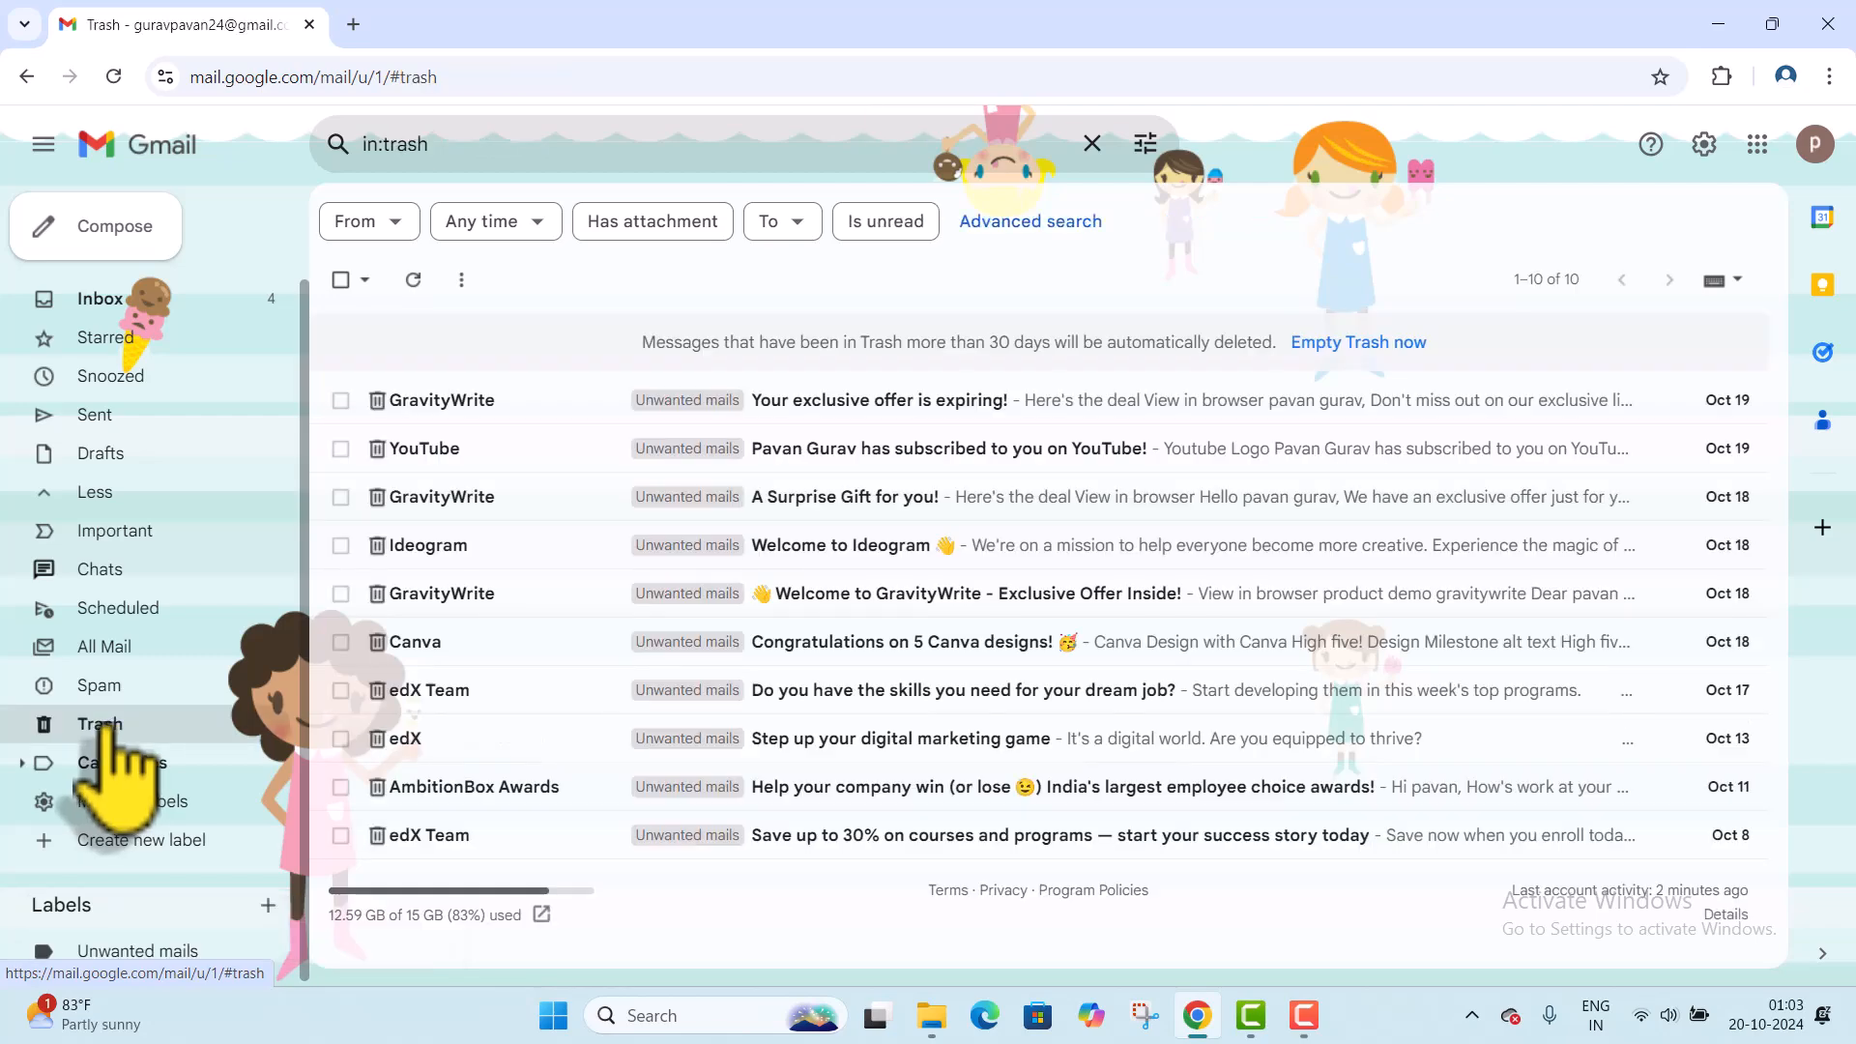
click(364, 280)
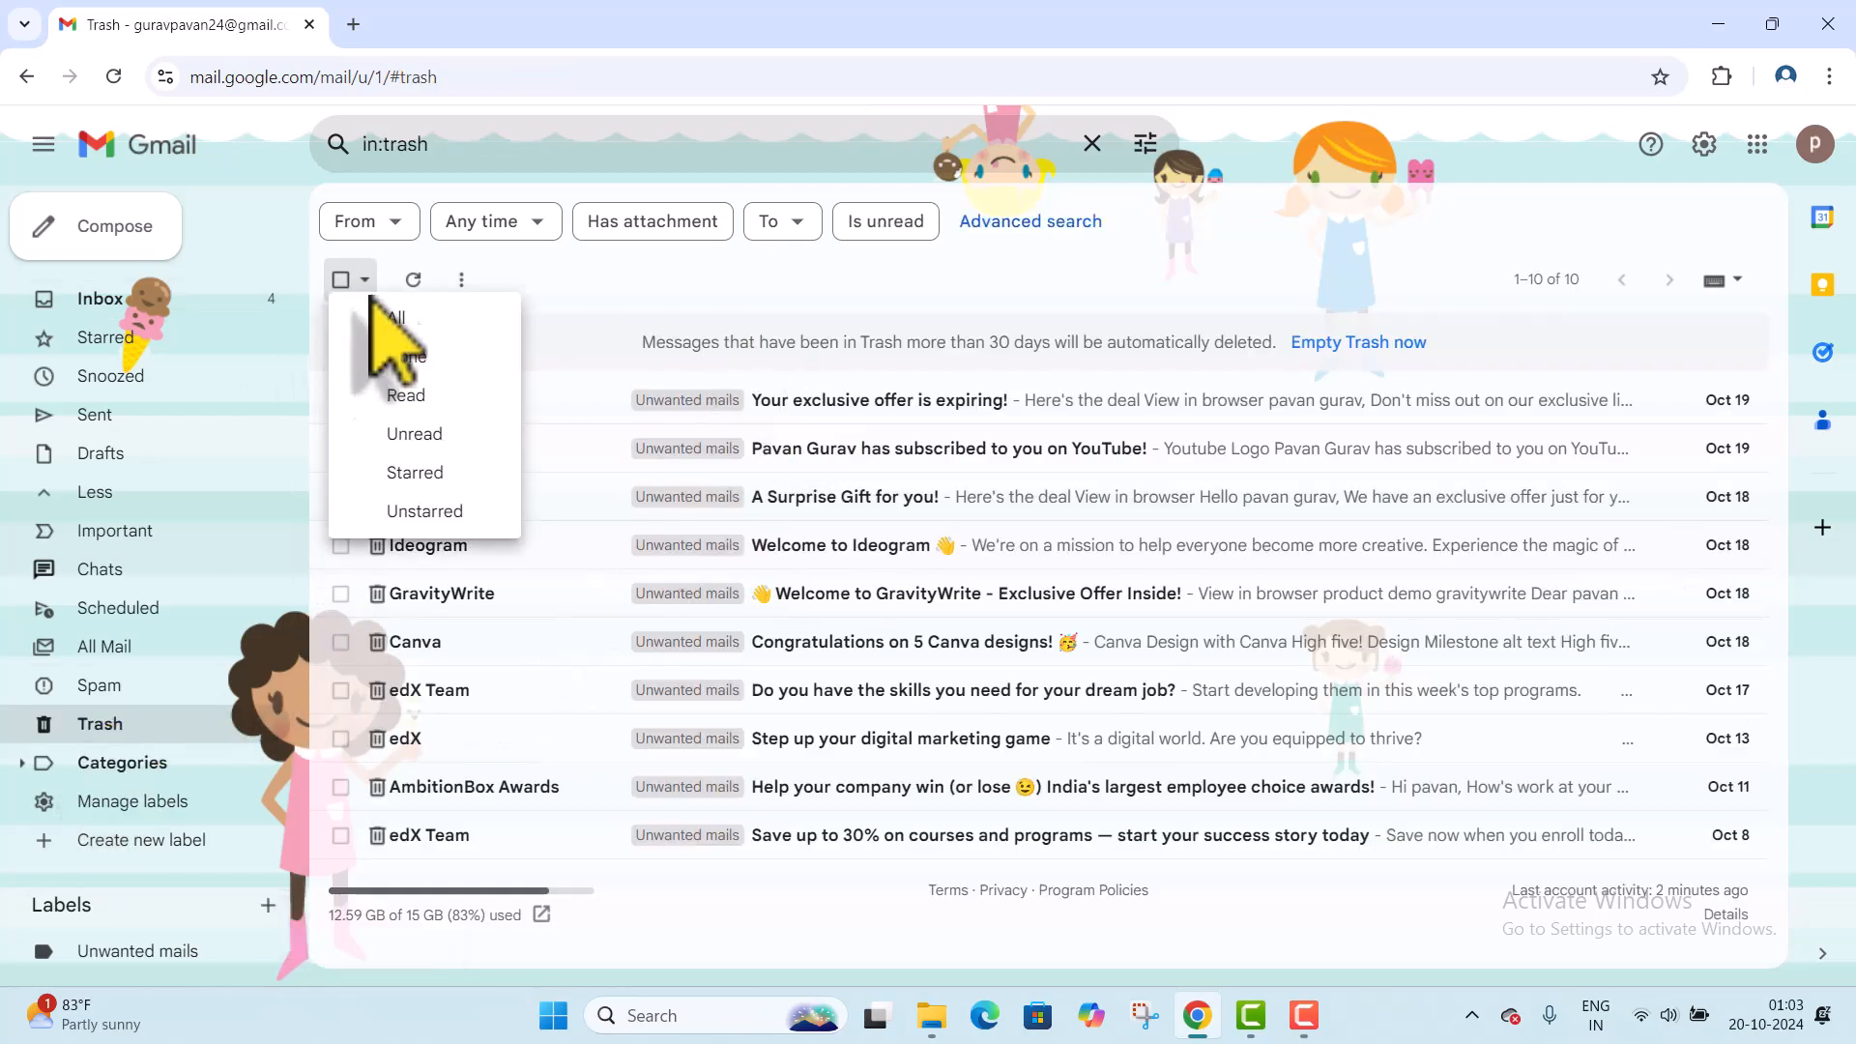
click(382, 319)
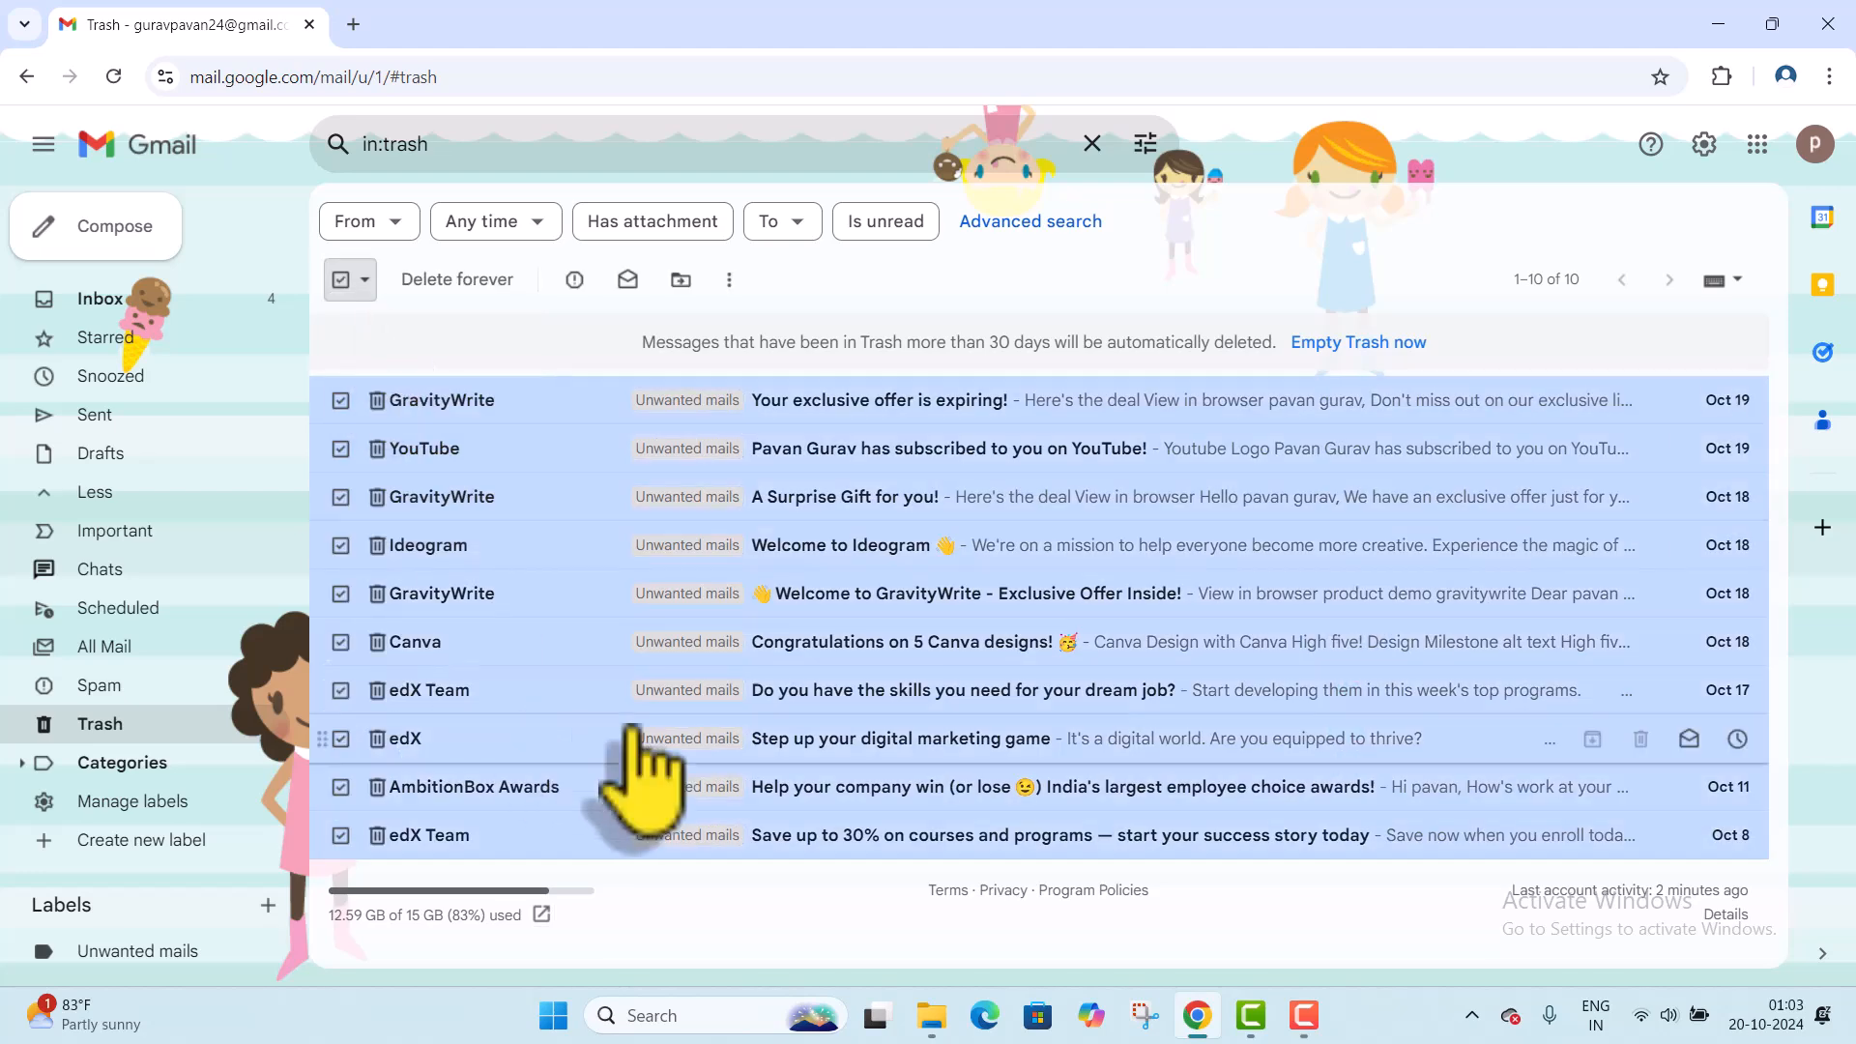
click(1349, 344)
click(1196, 615)
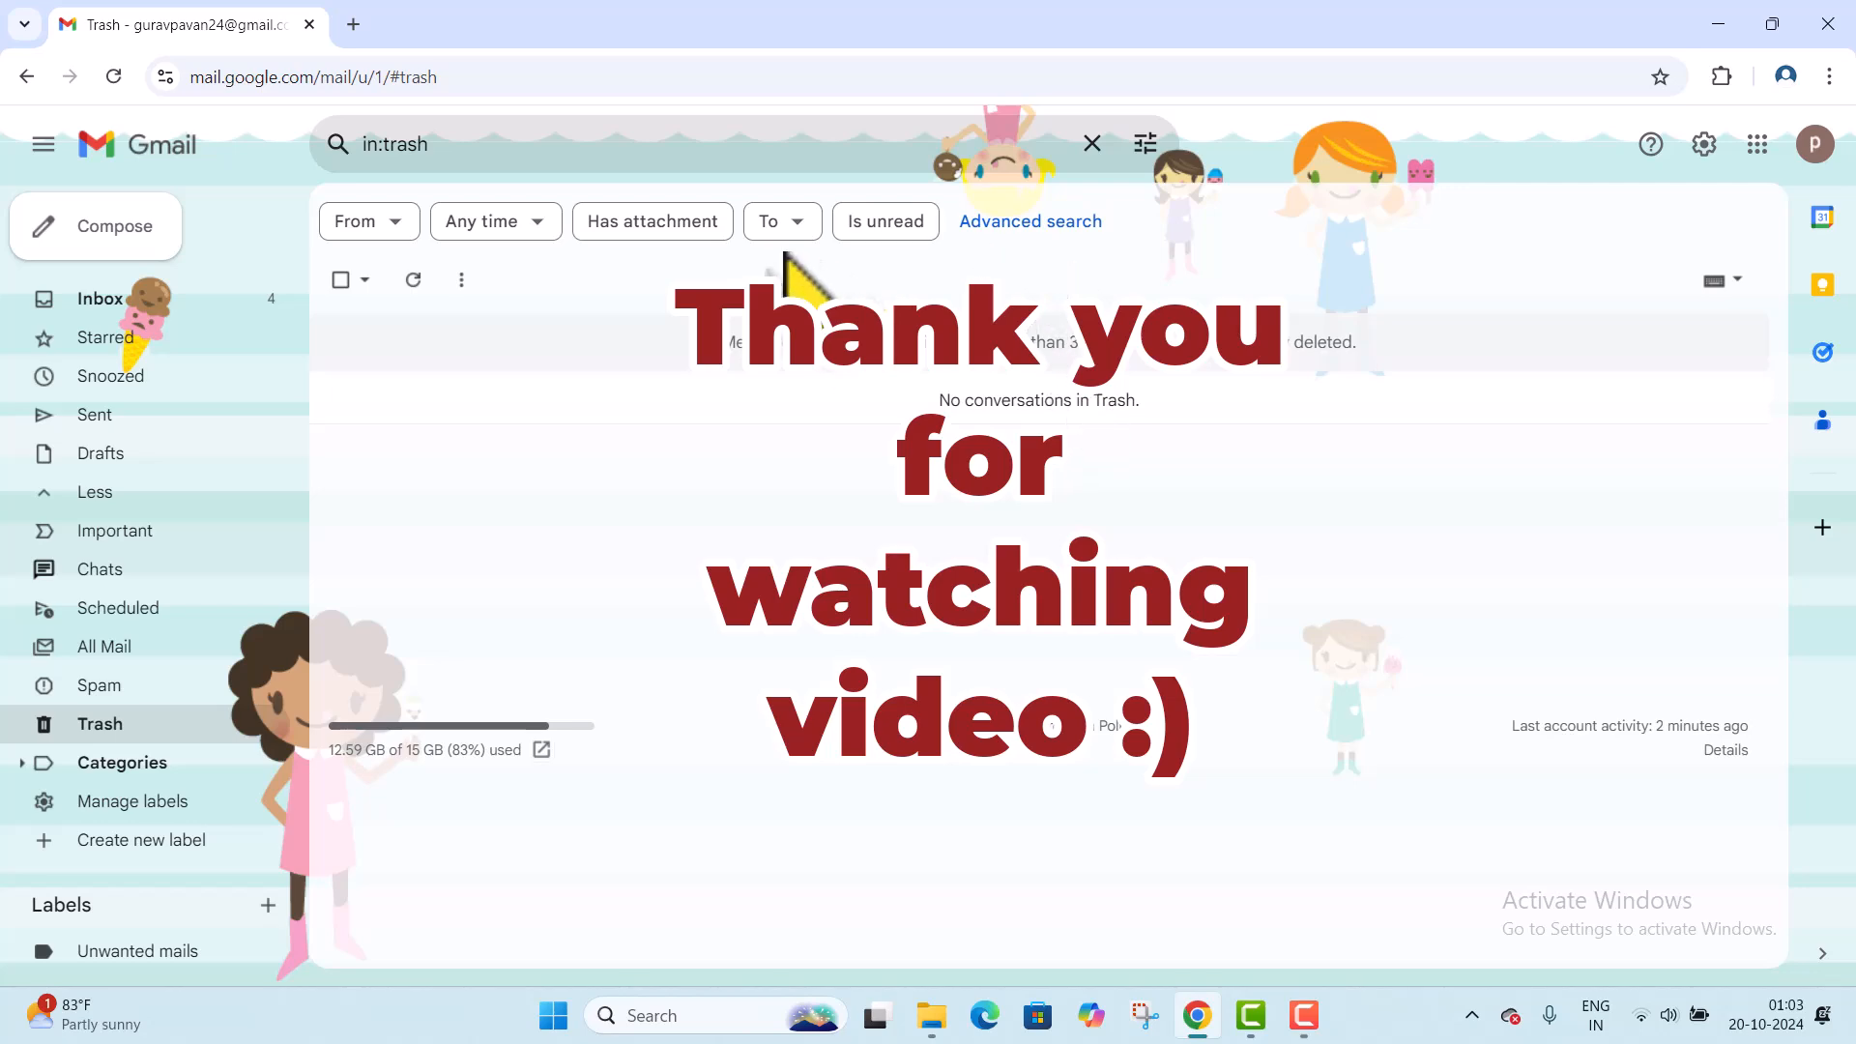
click(1718, 24)
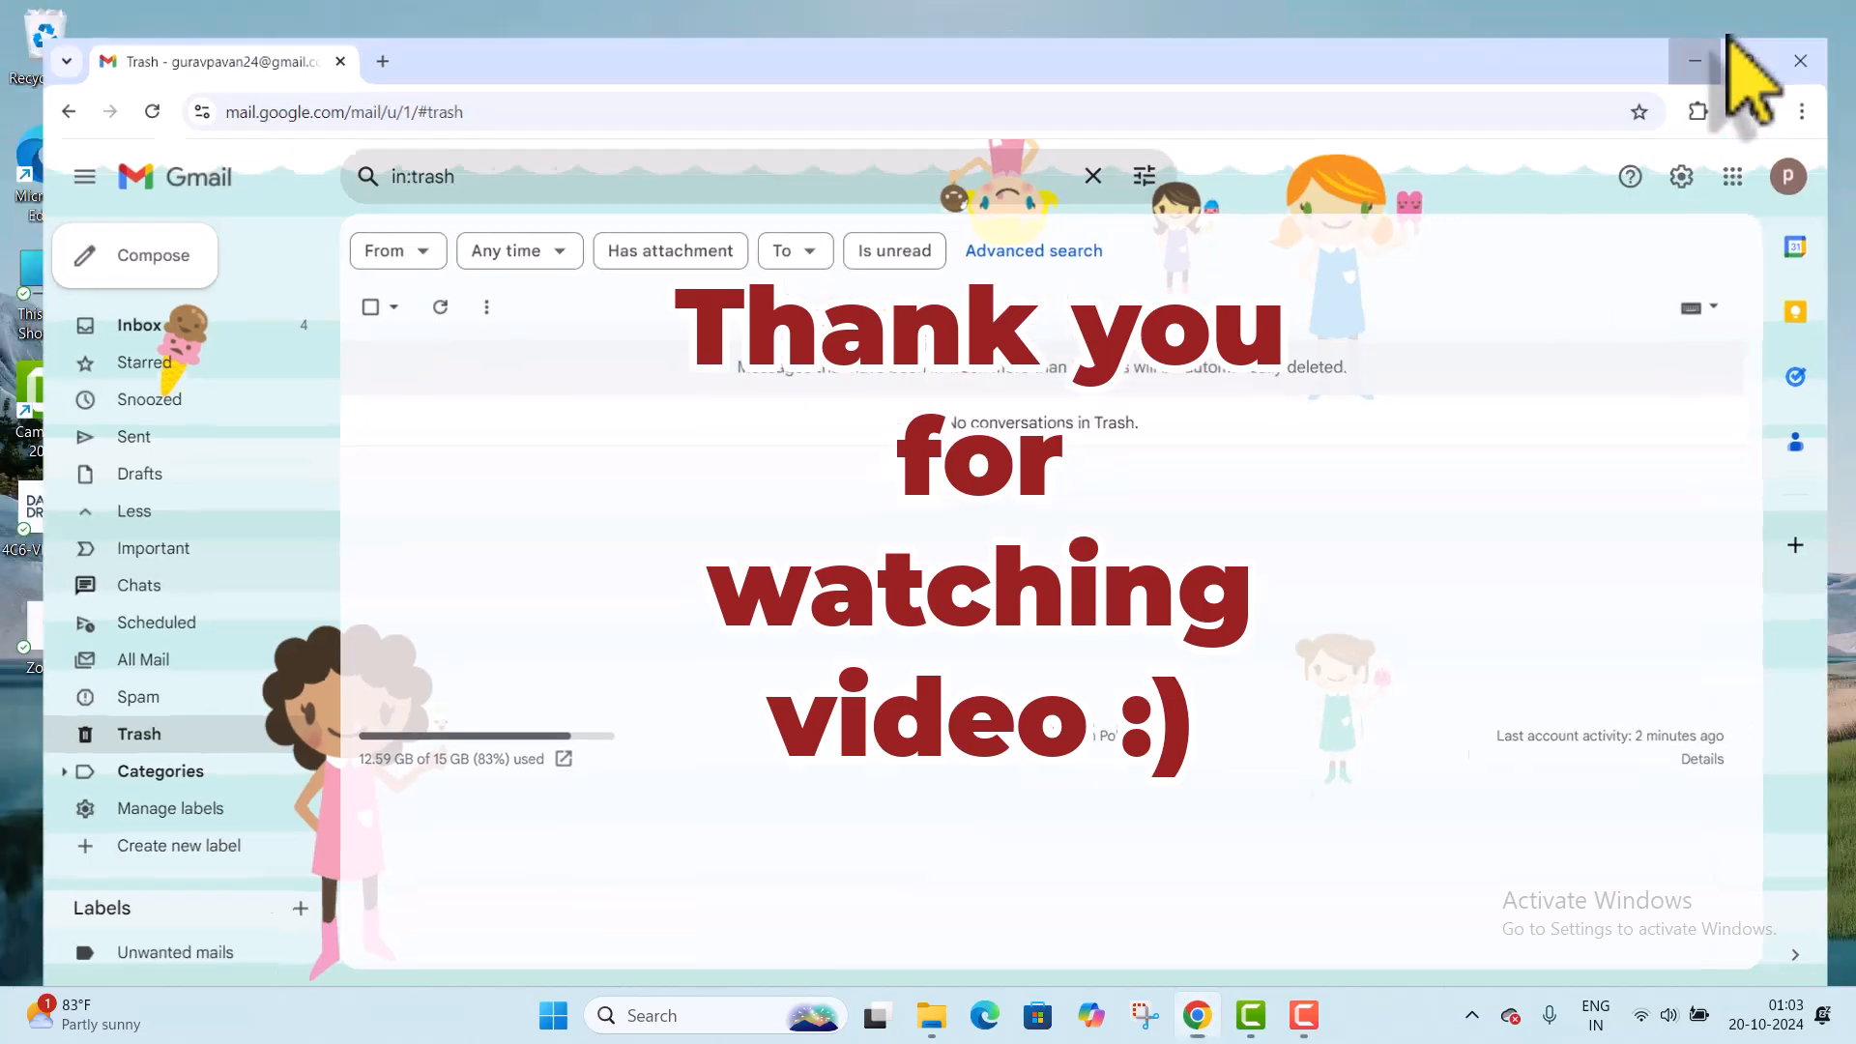